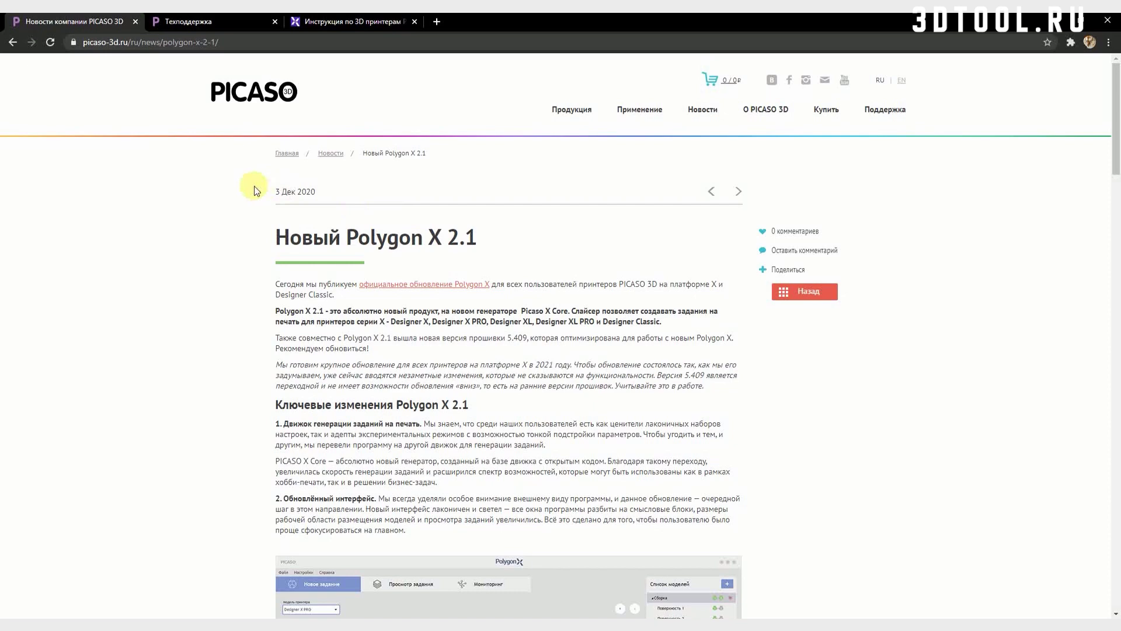
Switch from the news page to Polygon X, view its registration form, and dismiss the sign-in window without logging in
scroll(261, 191, "down", 10)
left_click(358, 588)
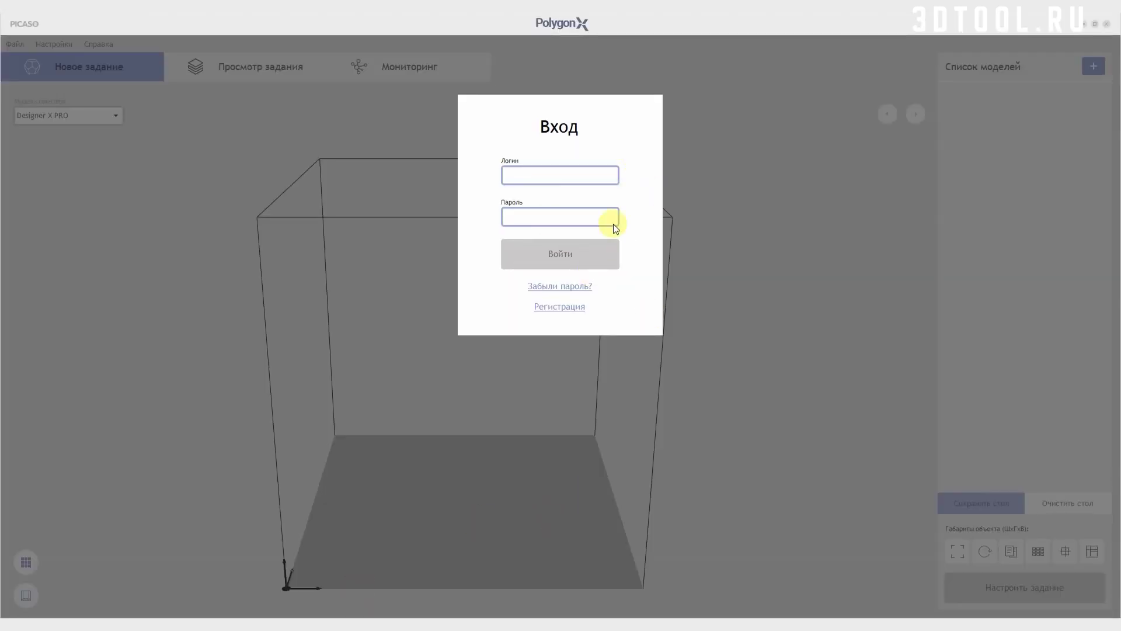
left_click(562, 307)
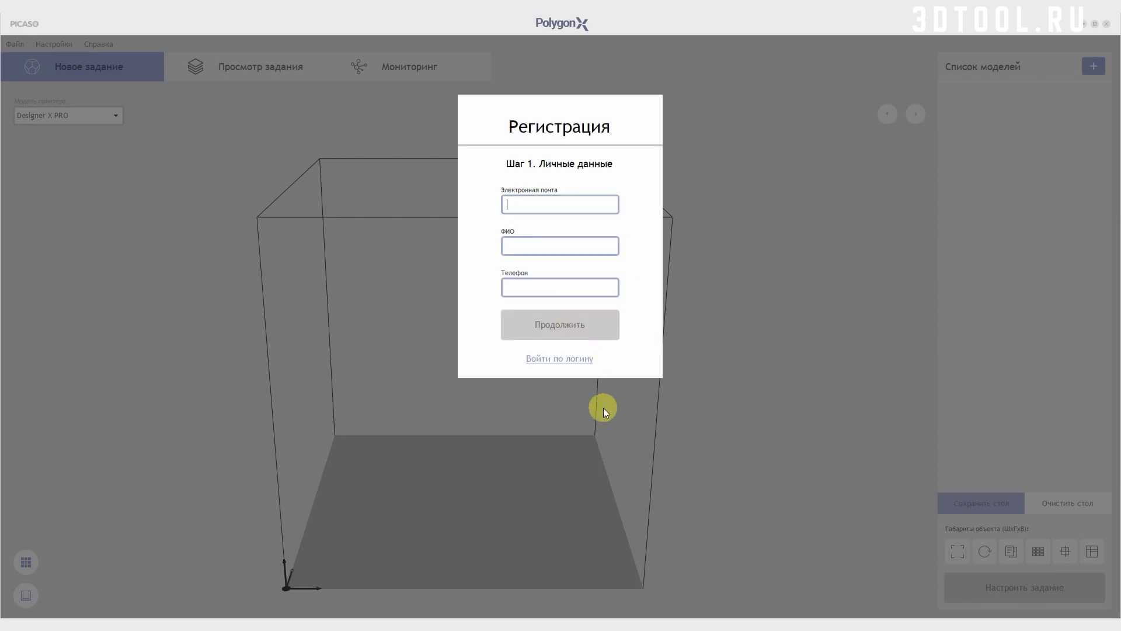
left_click(567, 360)
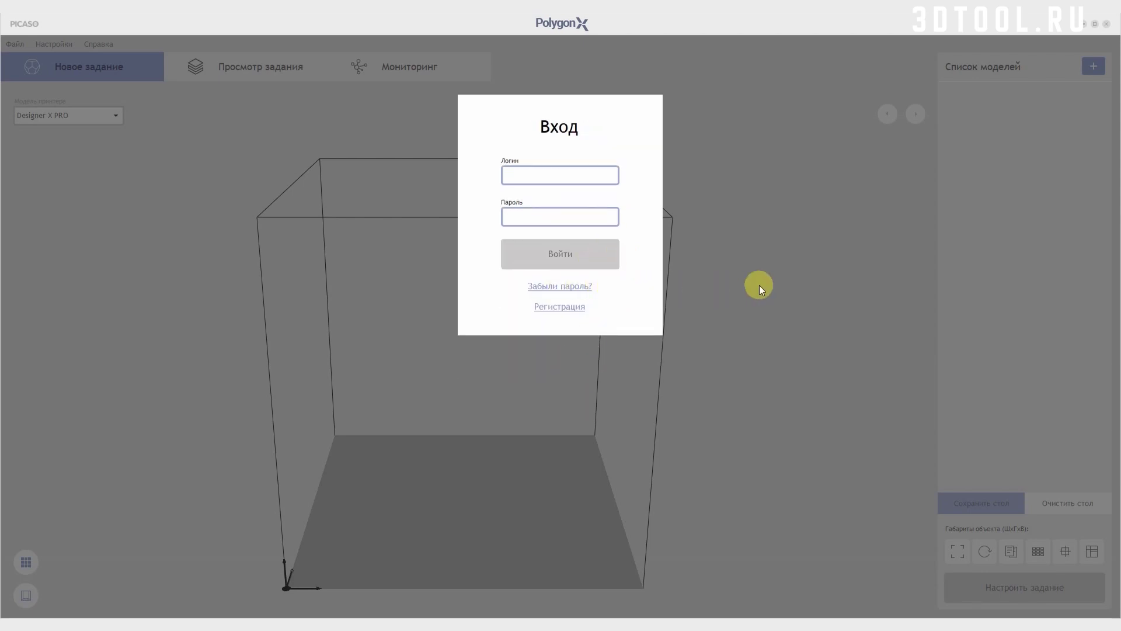
left_click(723, 281)
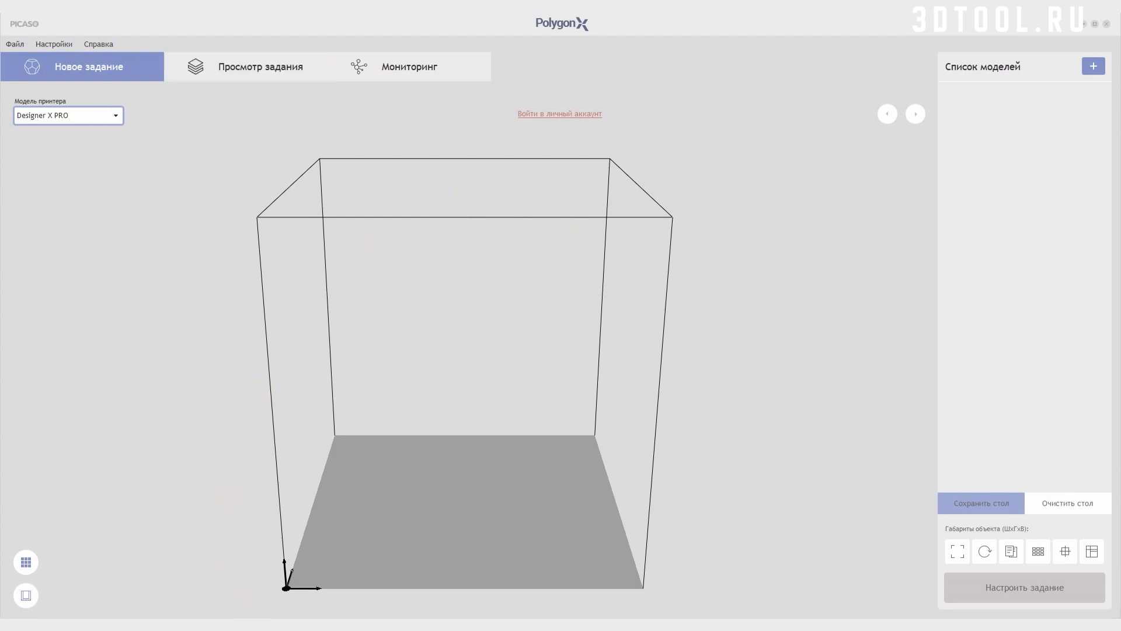
Switch to the older Polygon X window to view its workspace layout and return to the newer version
left_click(141, 584)
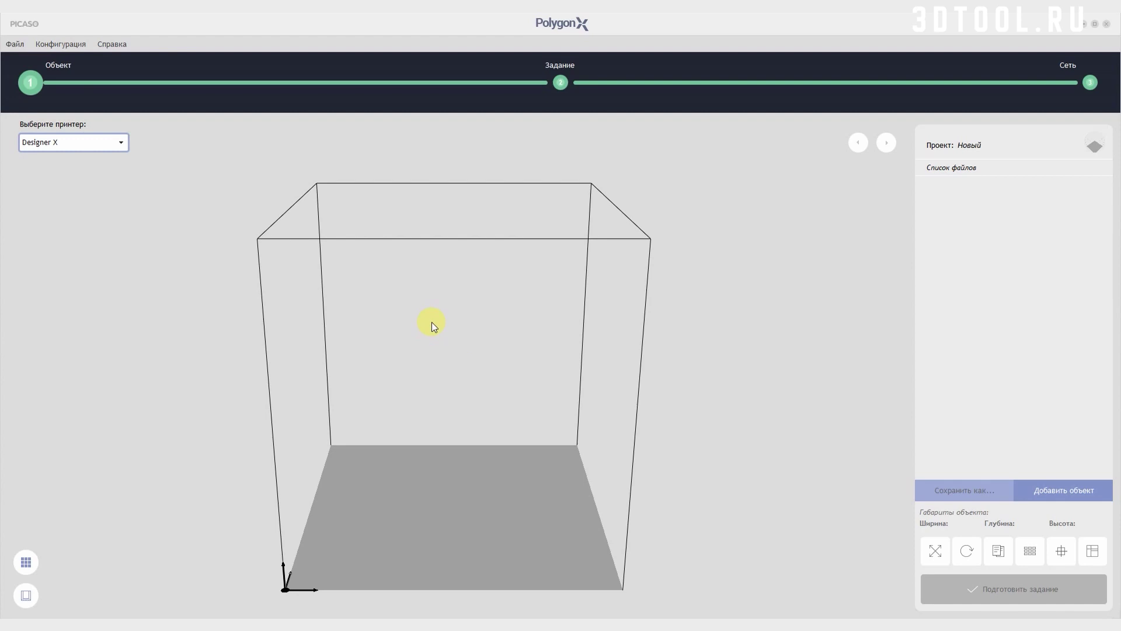
left_click_drag(430, 323, 424, 309)
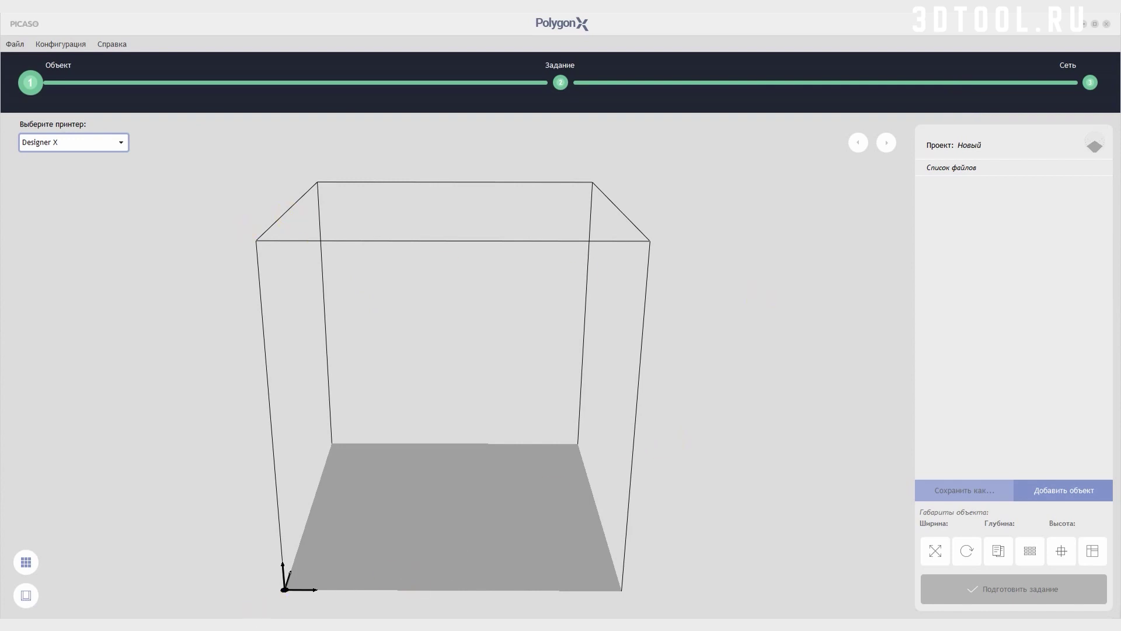
left_click(268, 587)
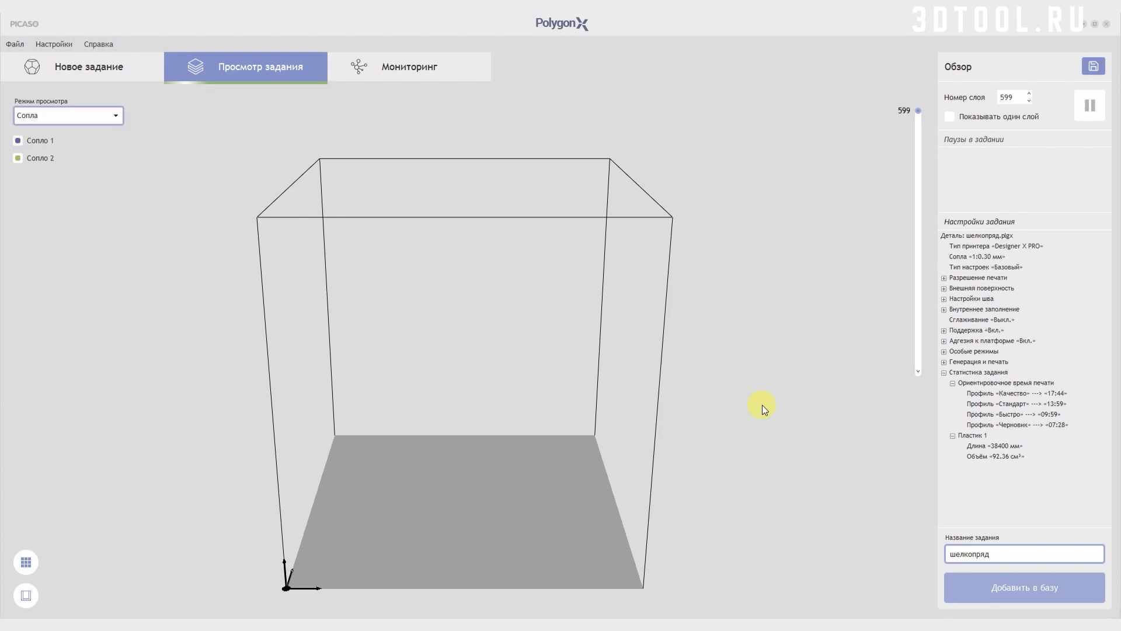
Set the view mode of the sliced шелкопряд job to «Типы траекторий» and inspect its toolpaths up close
left_click_drag(522, 408, 189, 143)
left_click(105, 116)
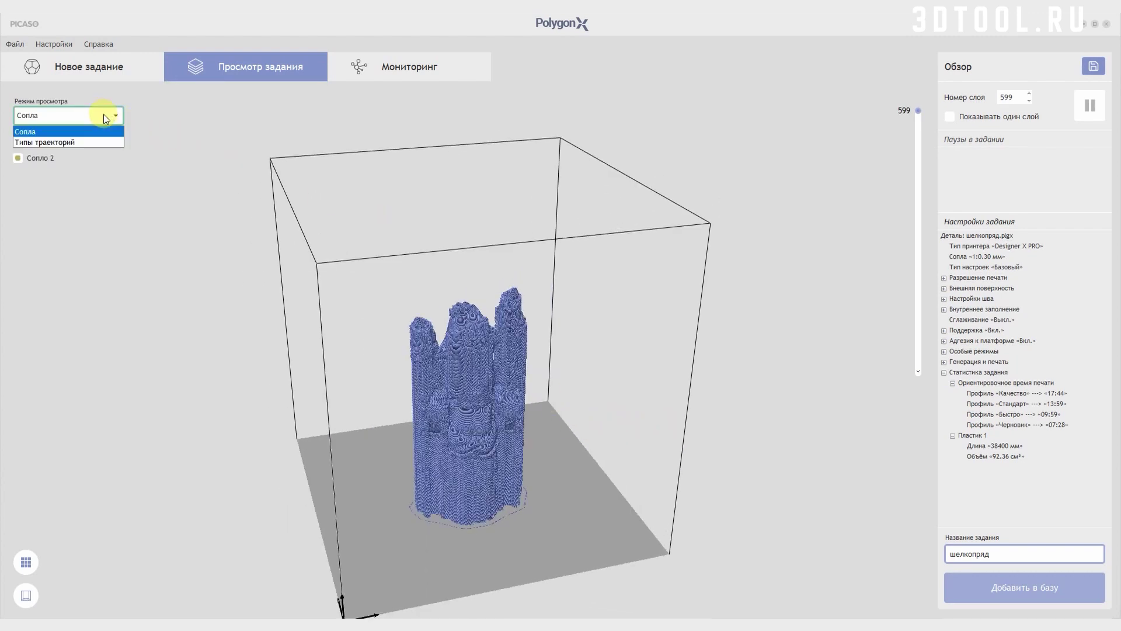
left_click(83, 142)
left_click_drag(463, 439, 470, 395)
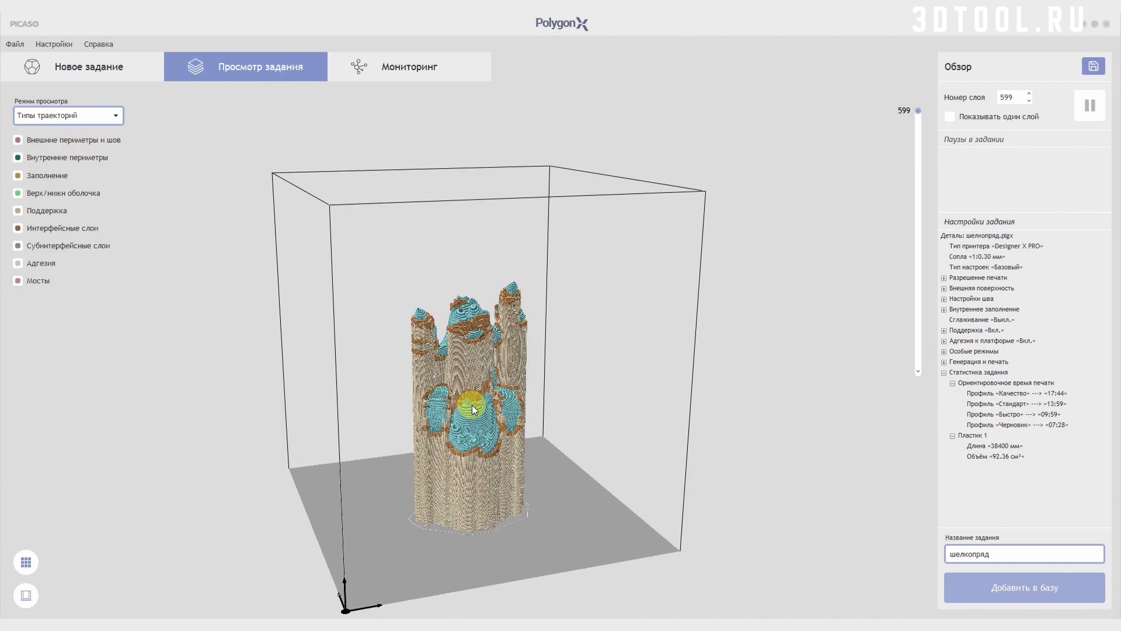
scroll(475, 439, "up", 3)
scroll(476, 441, "up", 2)
left_click_drag(525, 459, 515, 377)
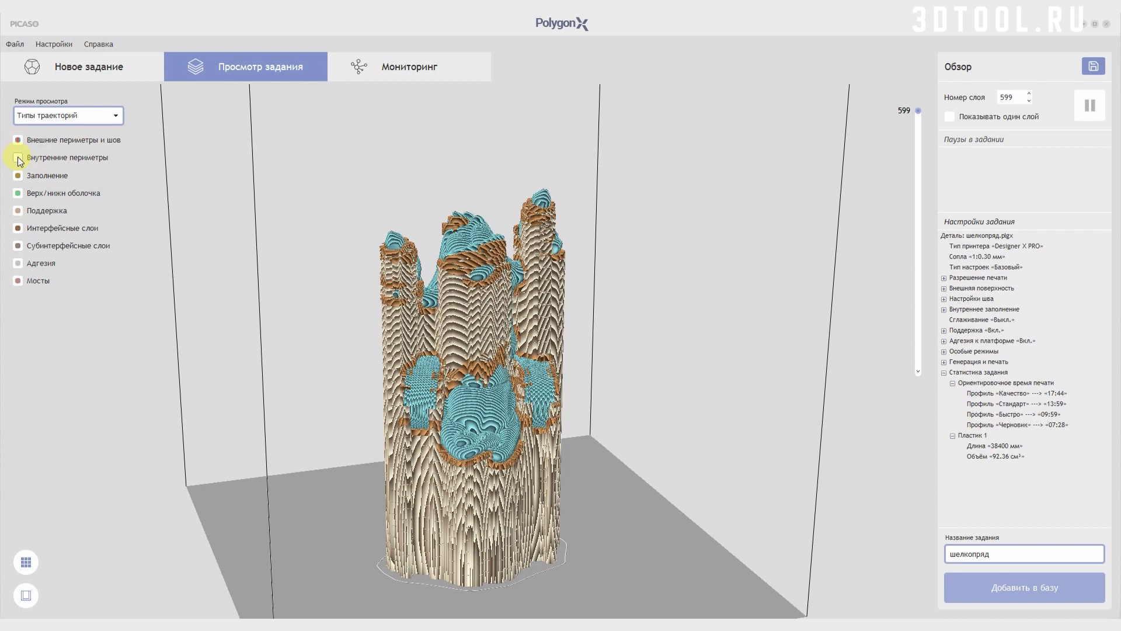
Examine the sections of «Мониторинг» and return to the new job workspace with the шелкопряд.stl model
left_click(106, 64)
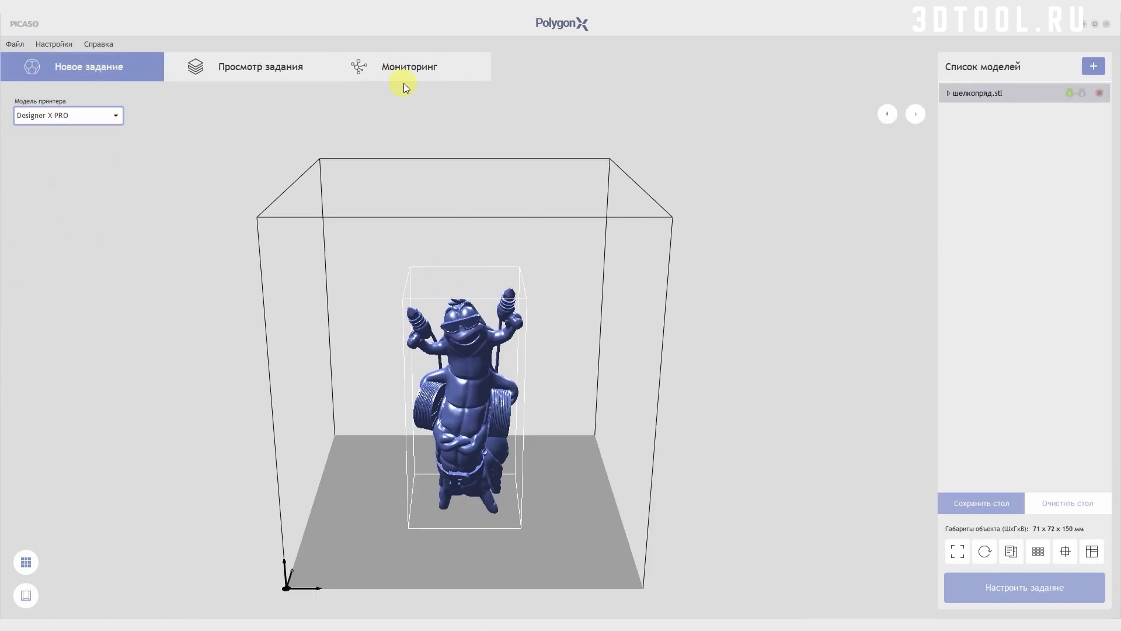
left_click(404, 68)
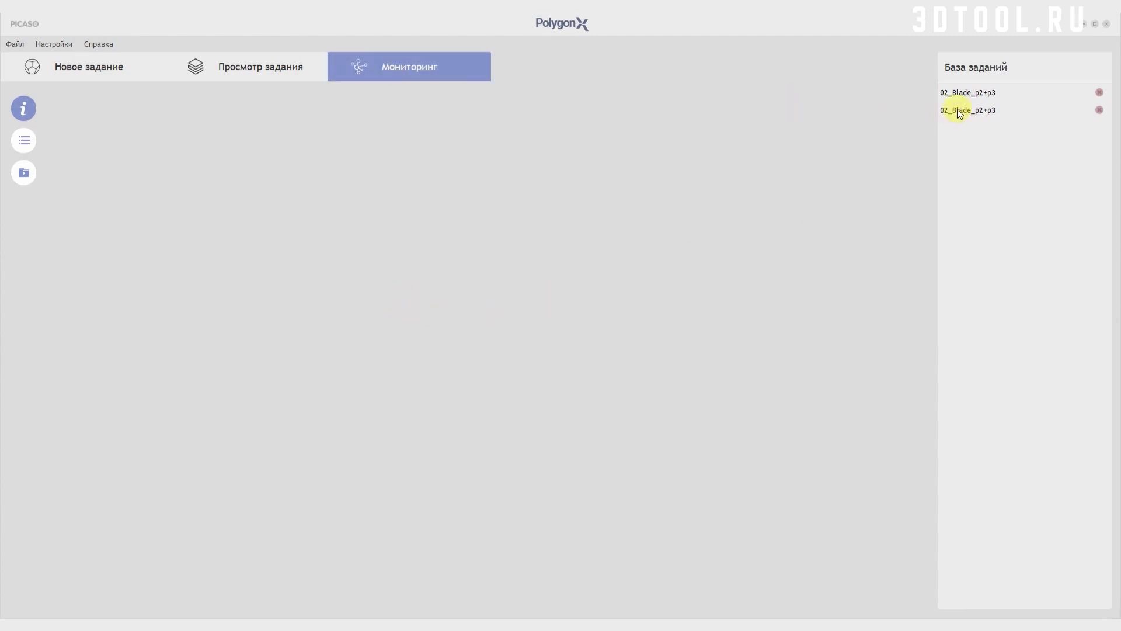
left_click(33, 141)
left_click(23, 174)
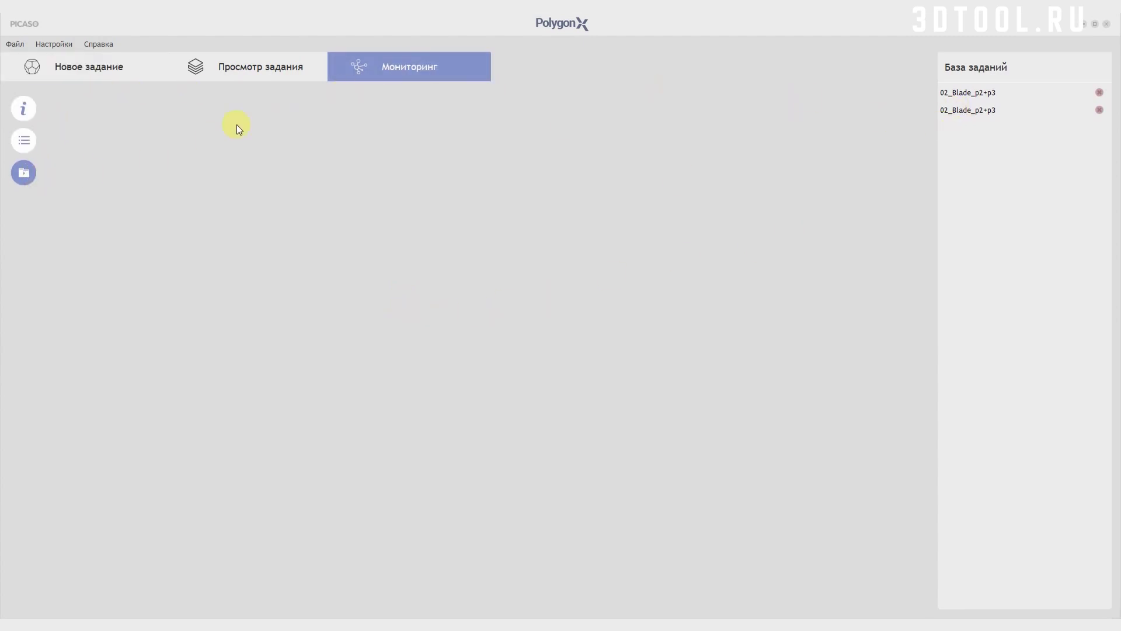
left_click(118, 67)
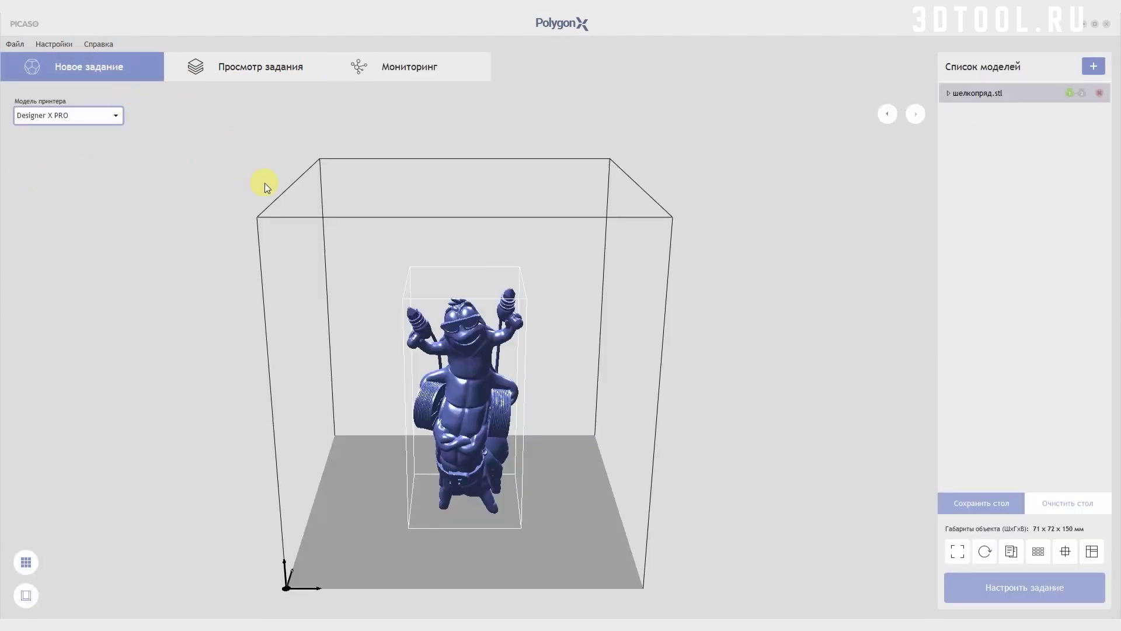
View the printer and network connection settings in «Персонализация и Сеть», and close them
left_click(40, 41)
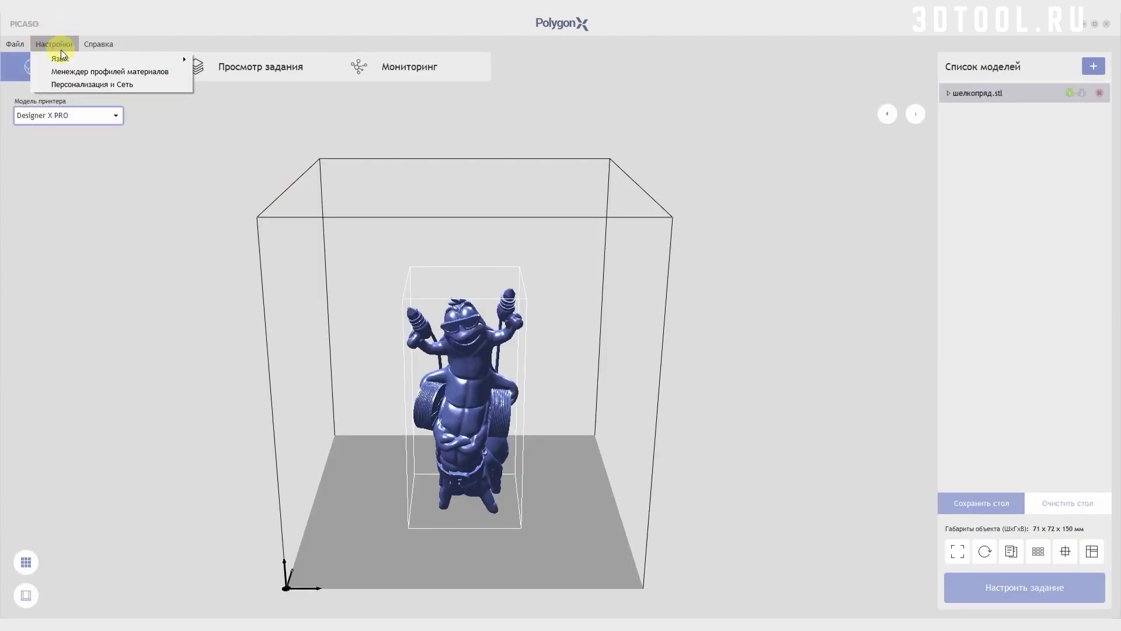
left_click(72, 85)
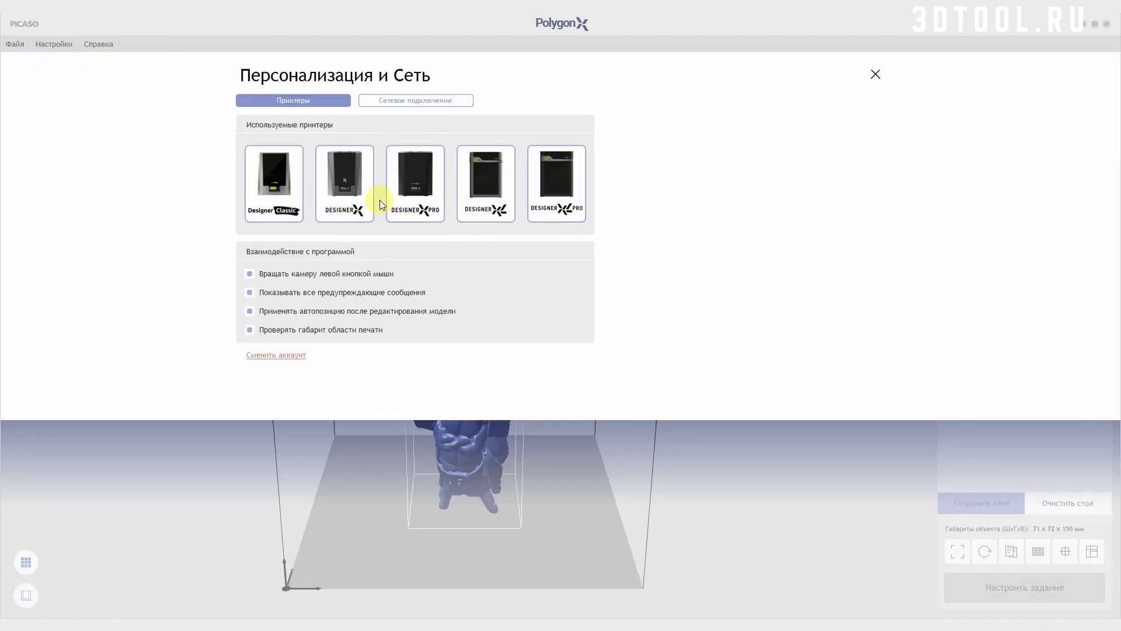
left_click(391, 98)
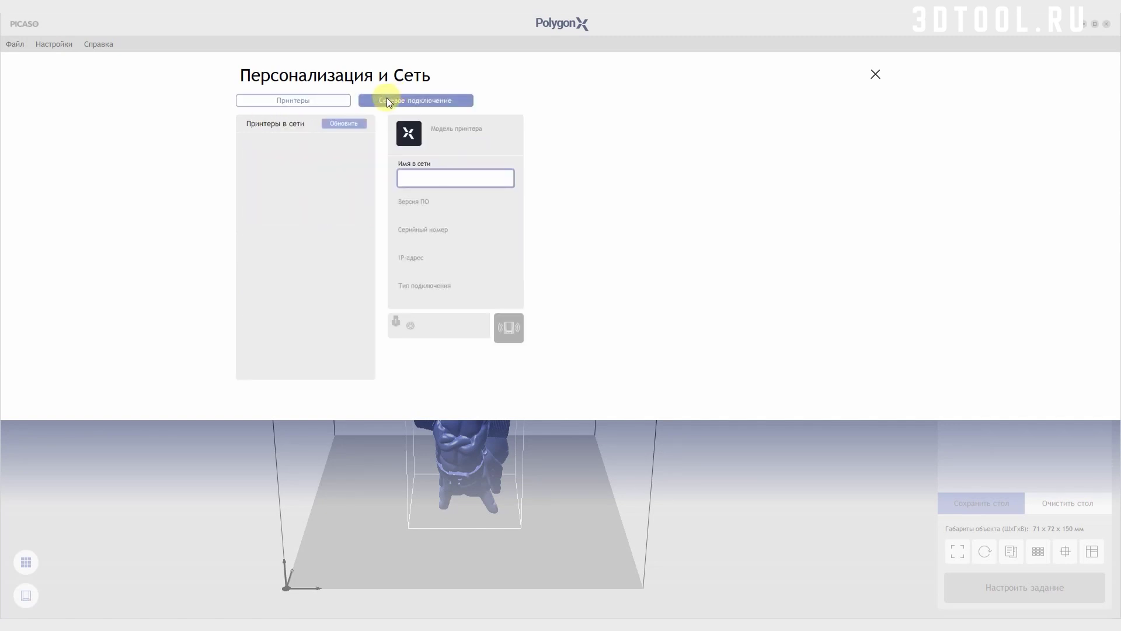
left_click(874, 75)
View the program's version and open-source component information, and close it
left_click(98, 44)
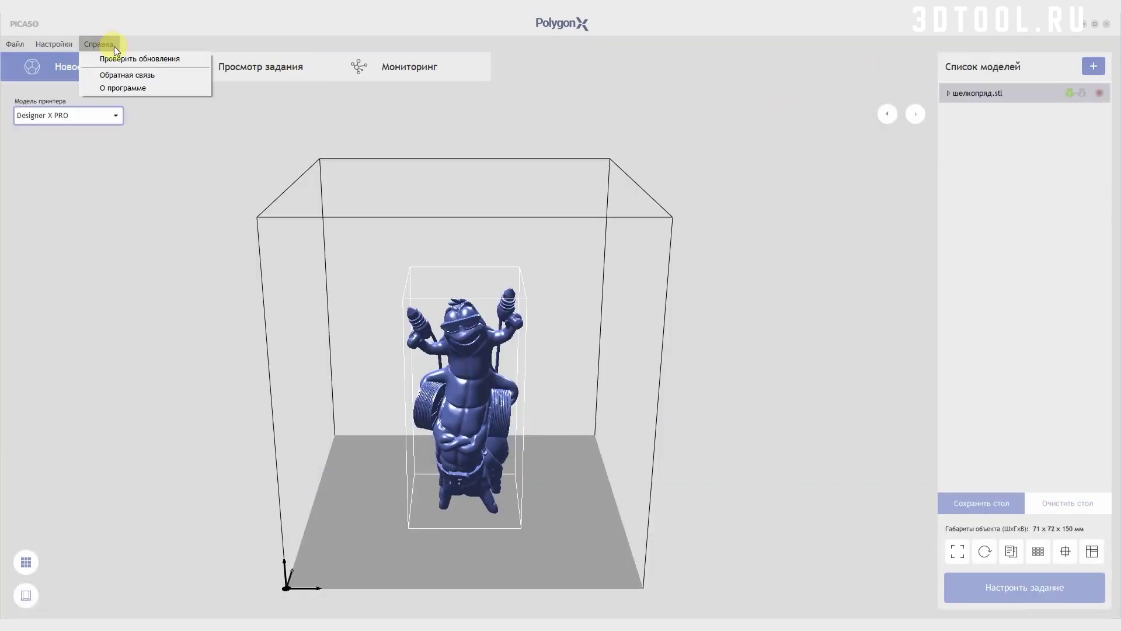
left_click(117, 87)
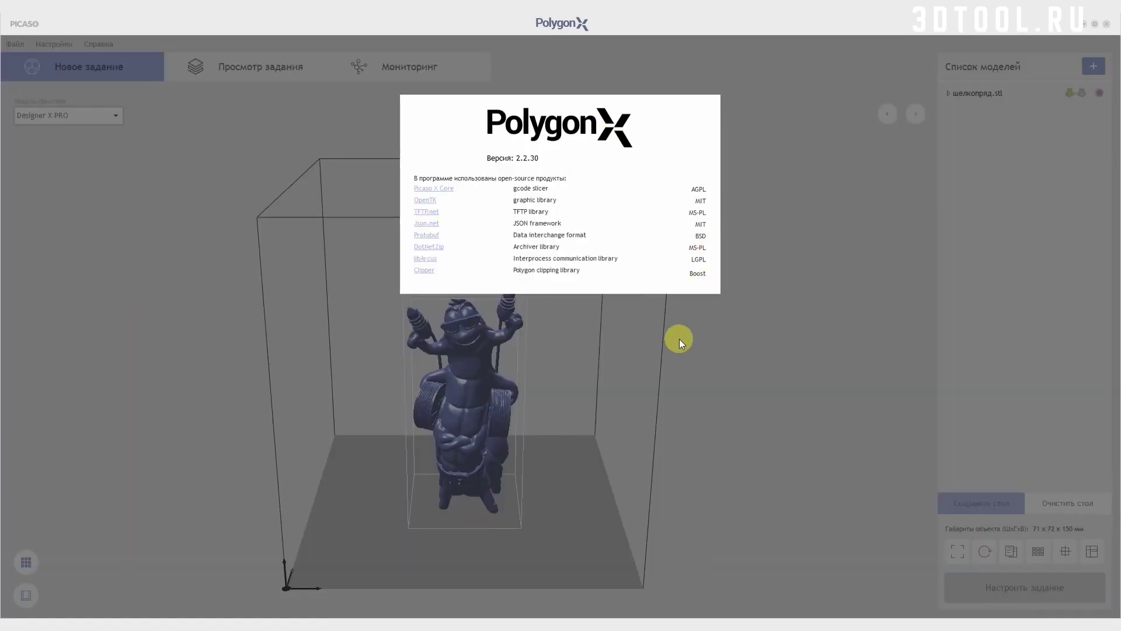
left_click(680, 391)
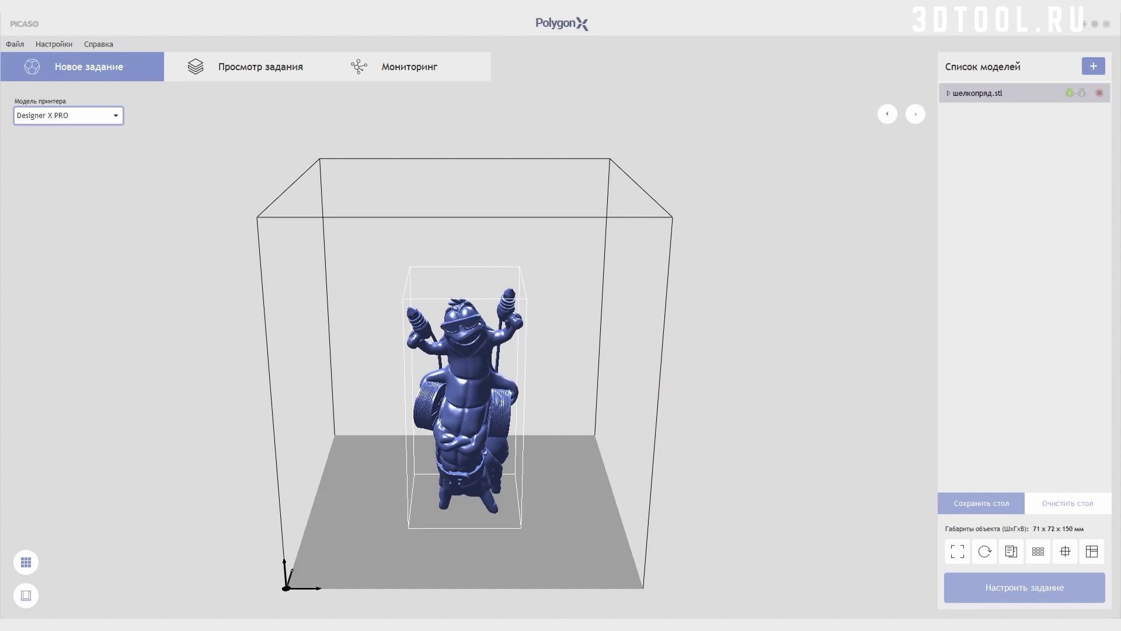
Open the print job settings for the шелкопряд.stl model and set «Детализация» to 0.10 in basic mode
left_click(988, 587)
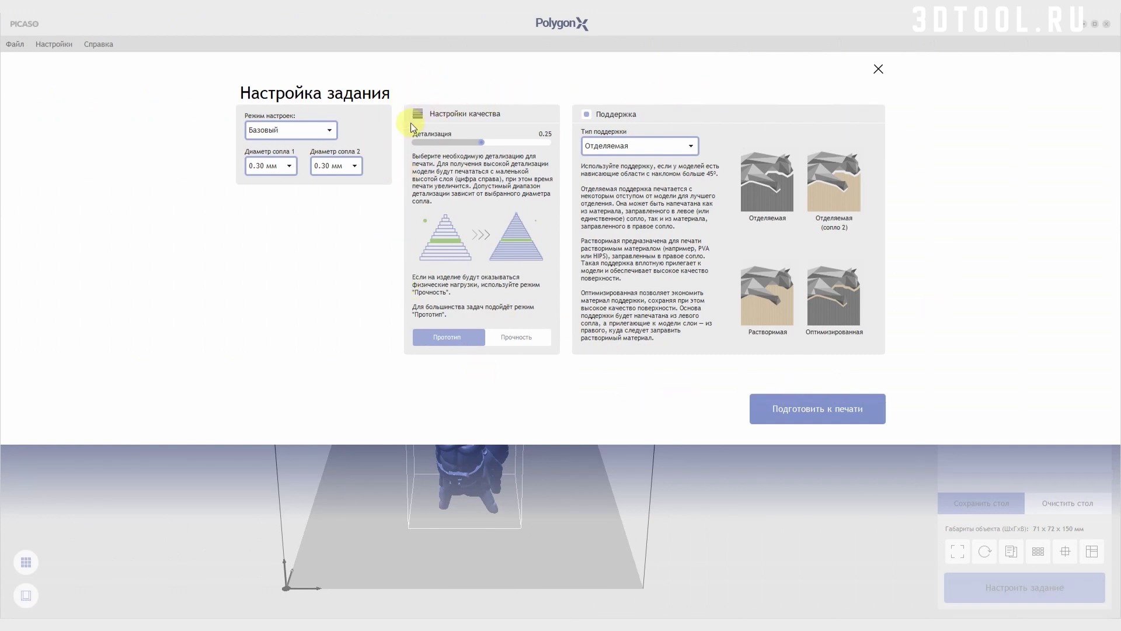
left_click(327, 130)
left_click(323, 130)
left_click_drag(529, 143, 534, 142)
Try the support type «Оптимизированная» and switch it back to «Отделяемая»
left_click(620, 147)
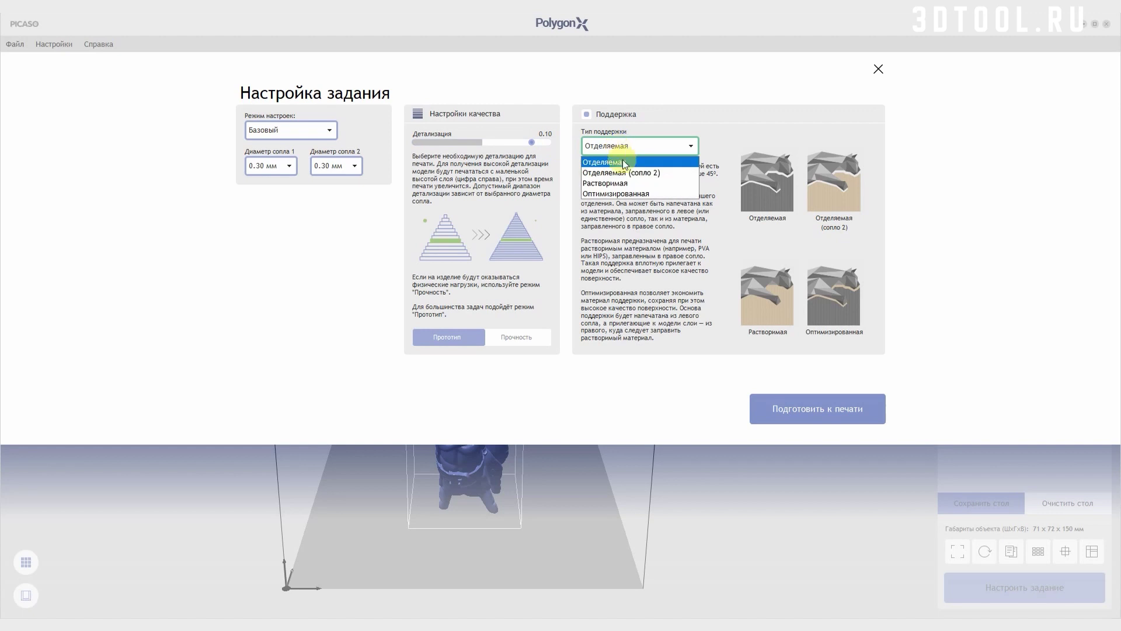
left_click(652, 194)
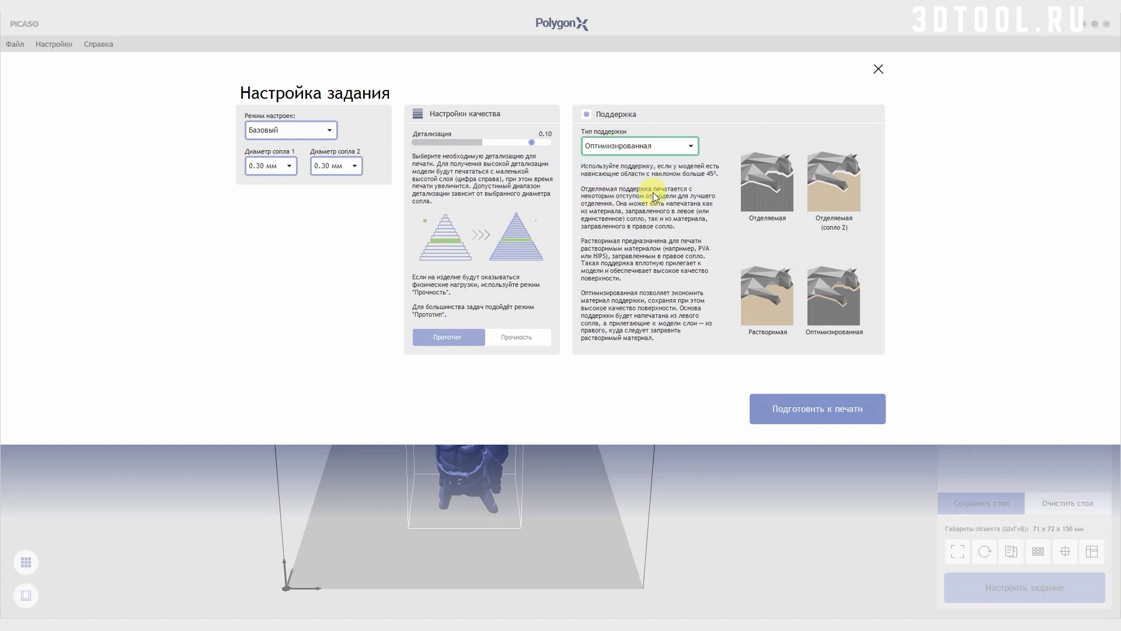
left_click(640, 148)
left_click(635, 163)
Compare the «Прототип» and «Прочность» quality modes, choose «Прочность», and set «Детализация» to 0.25
left_click(463, 336)
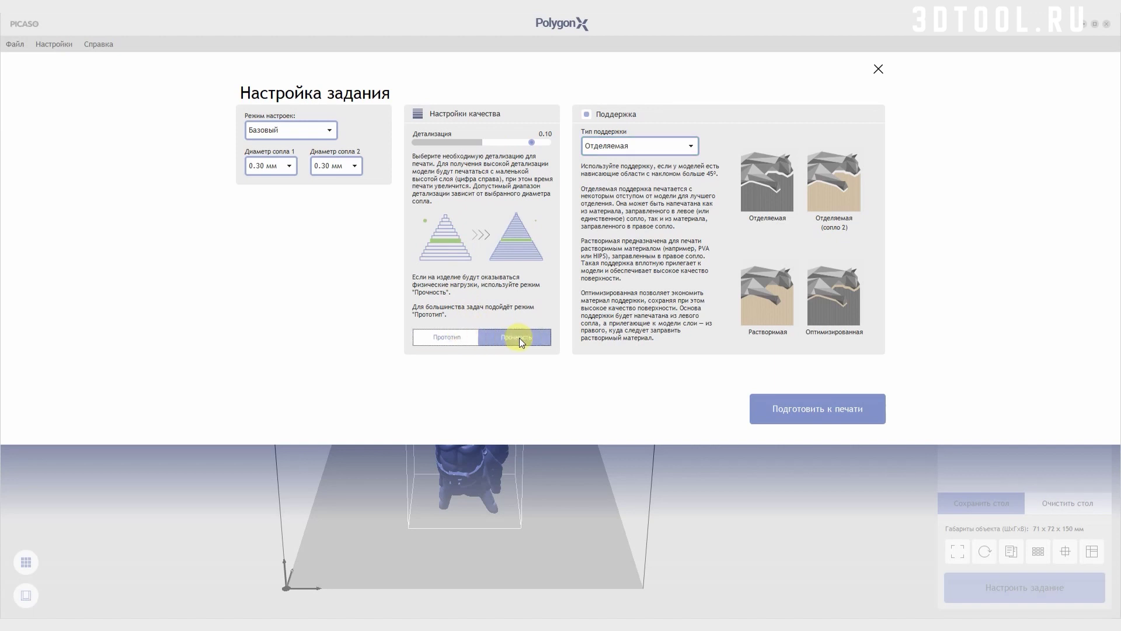
left_click(450, 339)
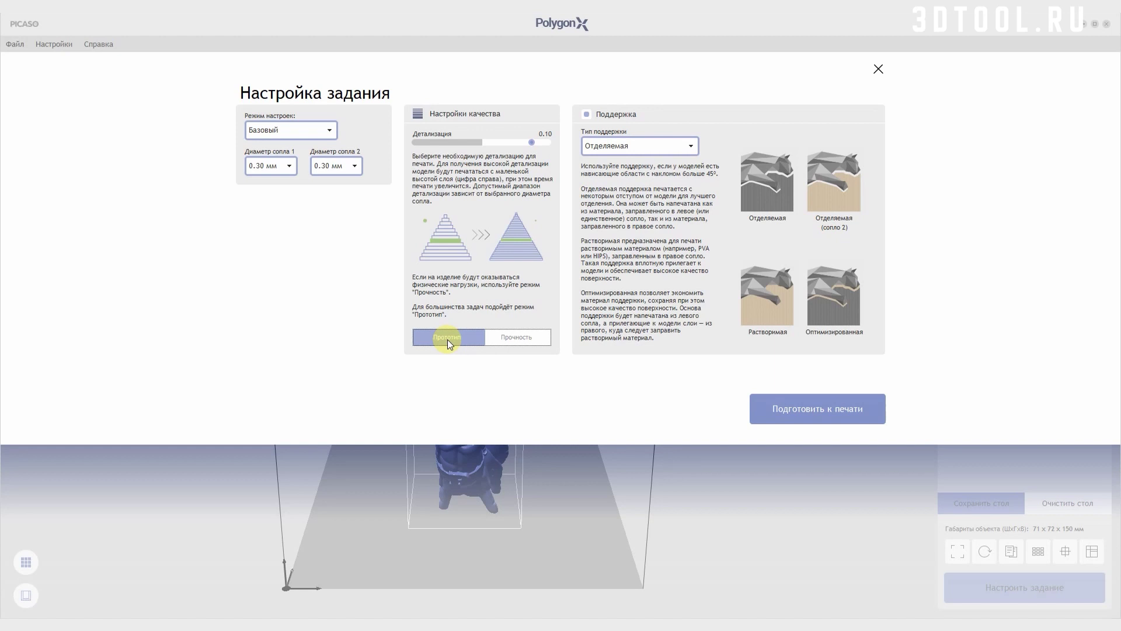
left_click(502, 340)
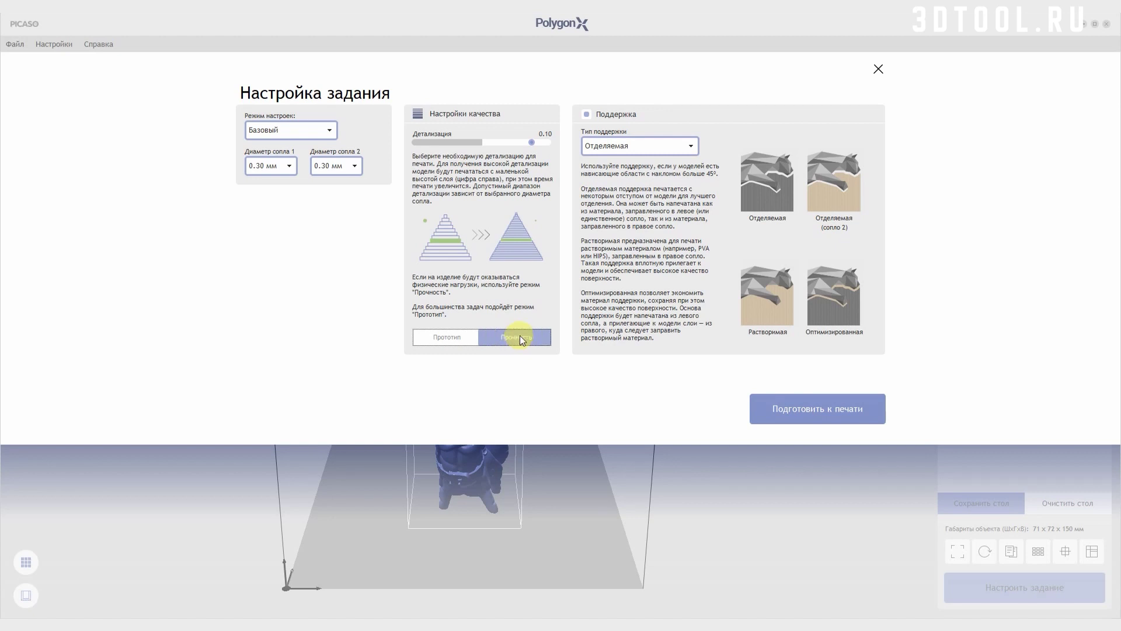
left_click(485, 143)
Change the settings mode to «Расширенный» and apply the «Прототип» profile with detail 0.15 to all models
left_click(299, 130)
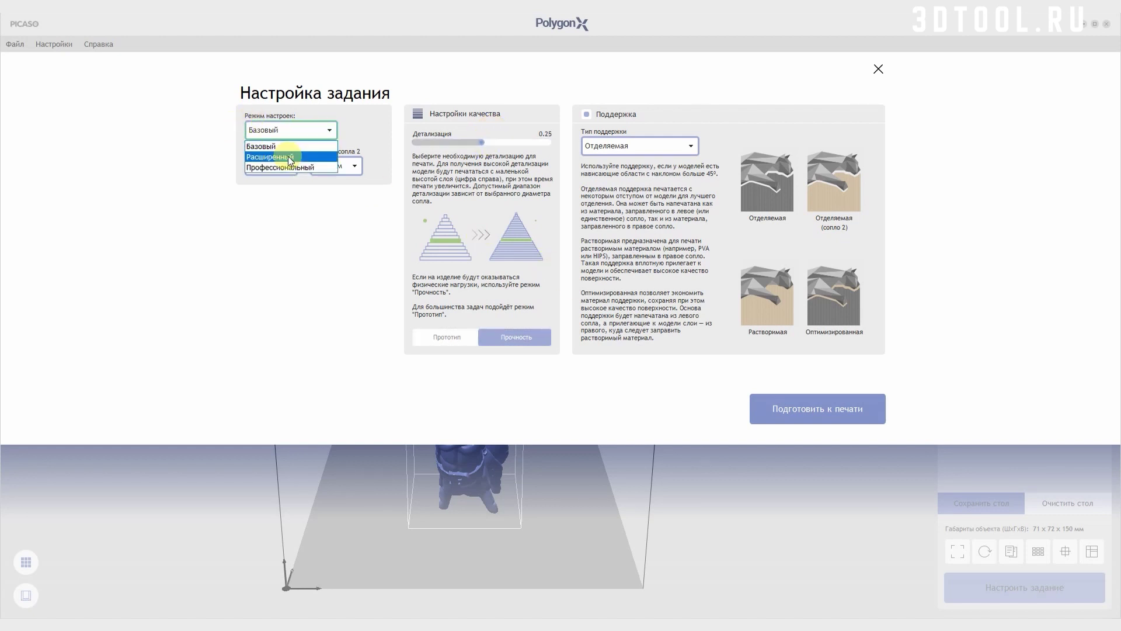
left_click(288, 156)
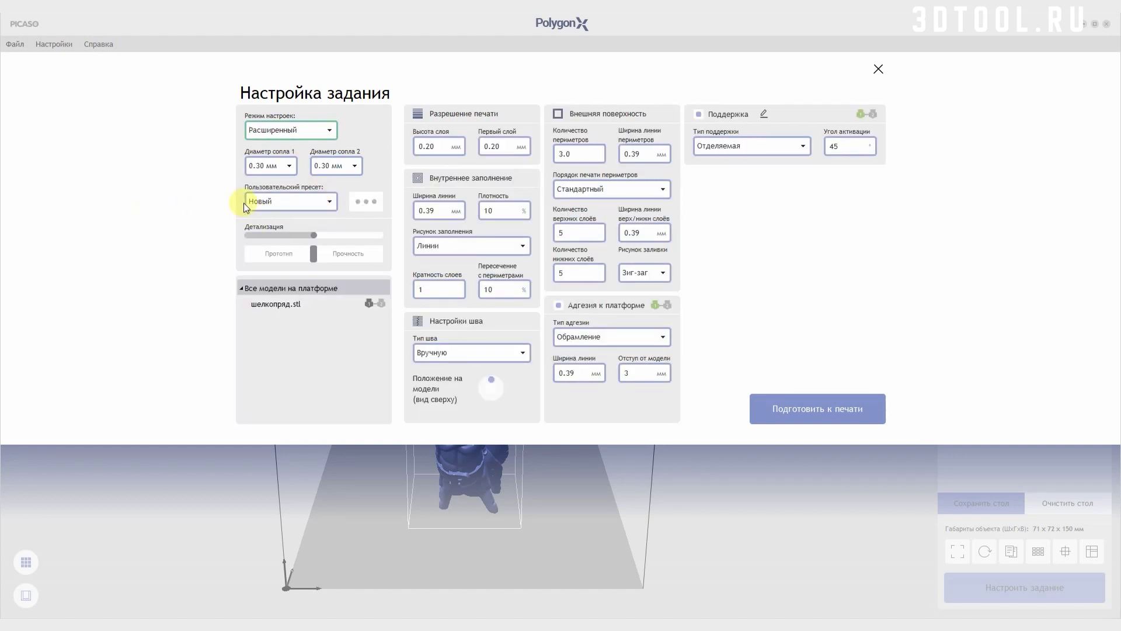
left_click(350, 235)
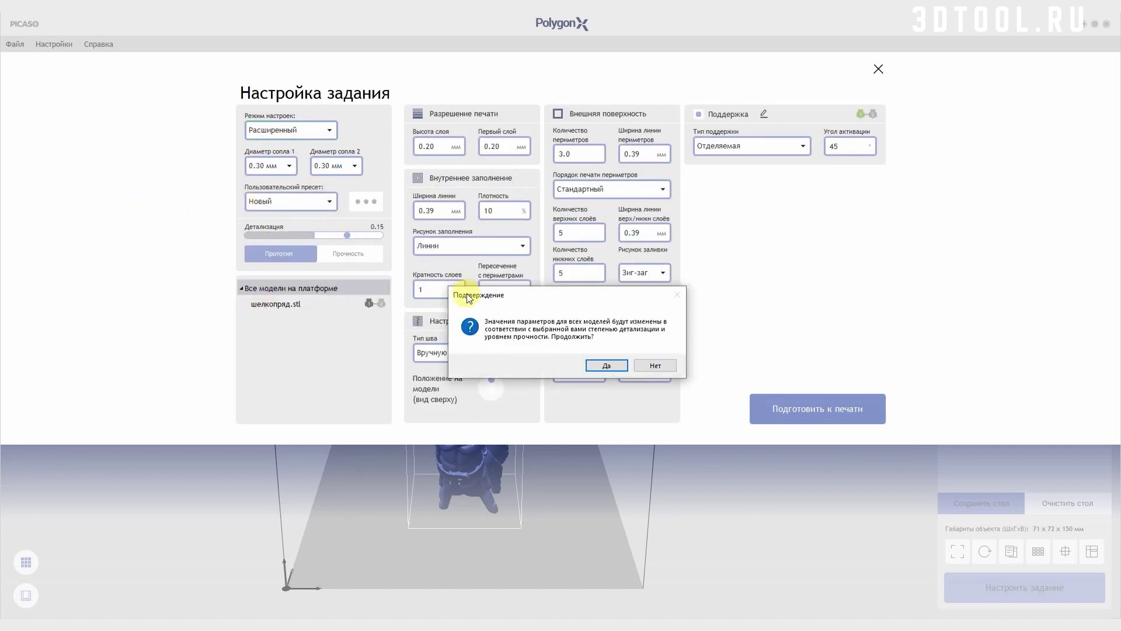
left_click(607, 365)
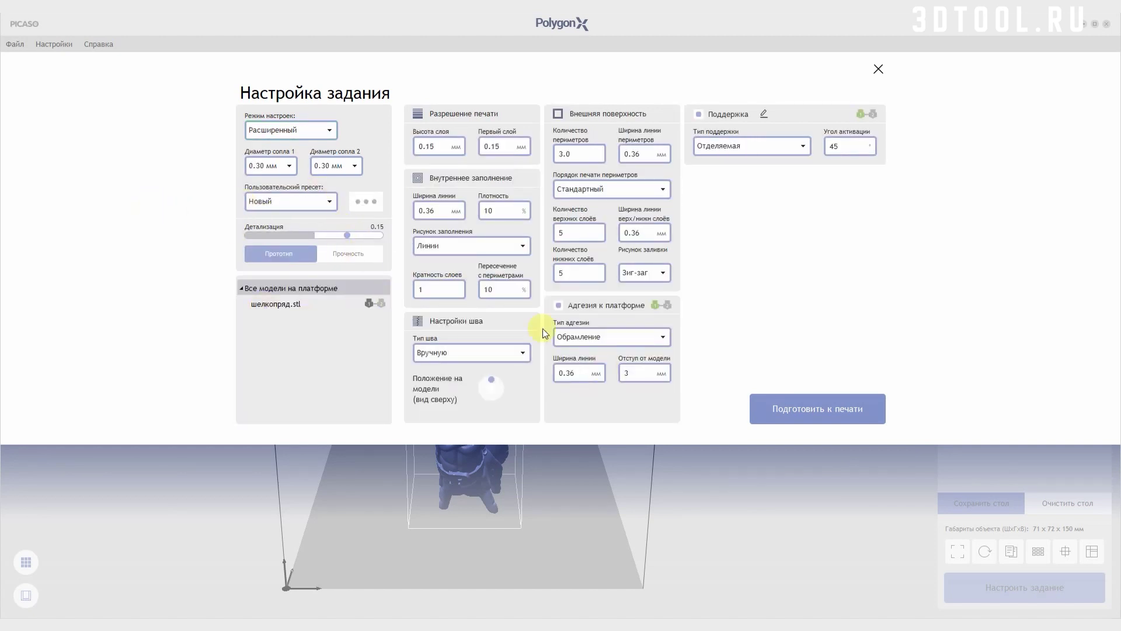
Apply the «Прочность» profile with detail 0.25 to all models
left_click(348, 256)
left_click(605, 365)
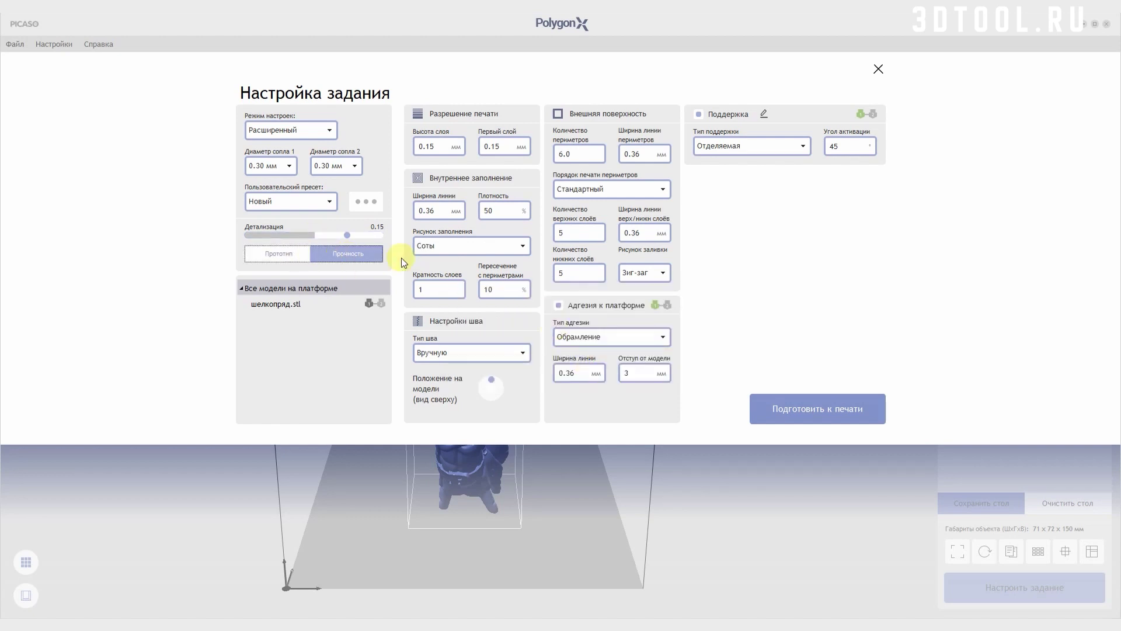
left_click(316, 235)
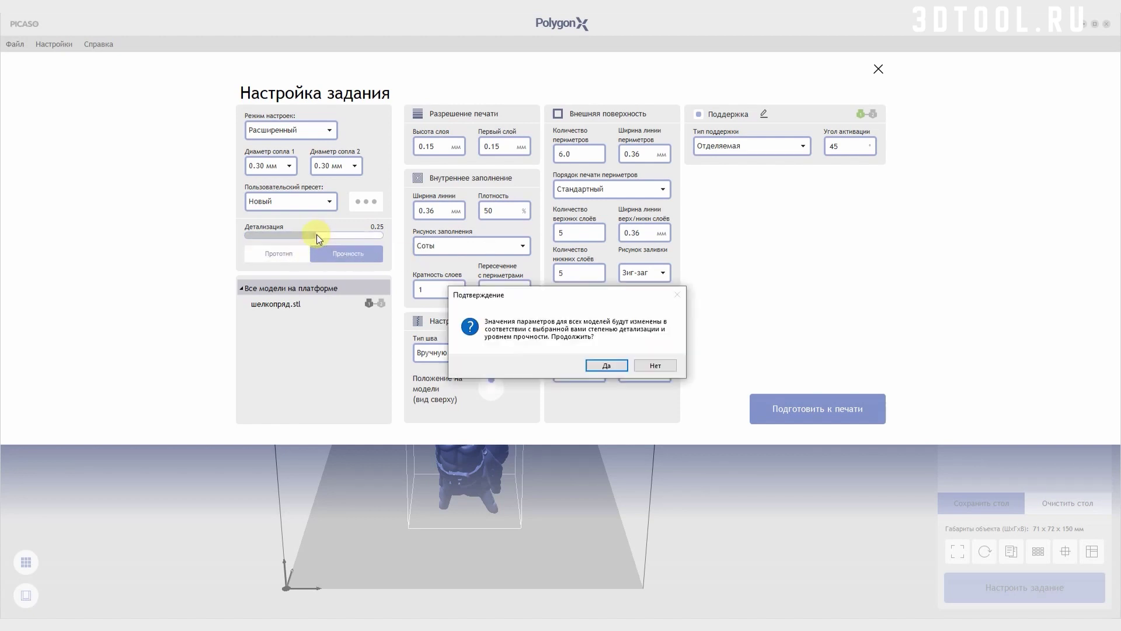
left_click(609, 364)
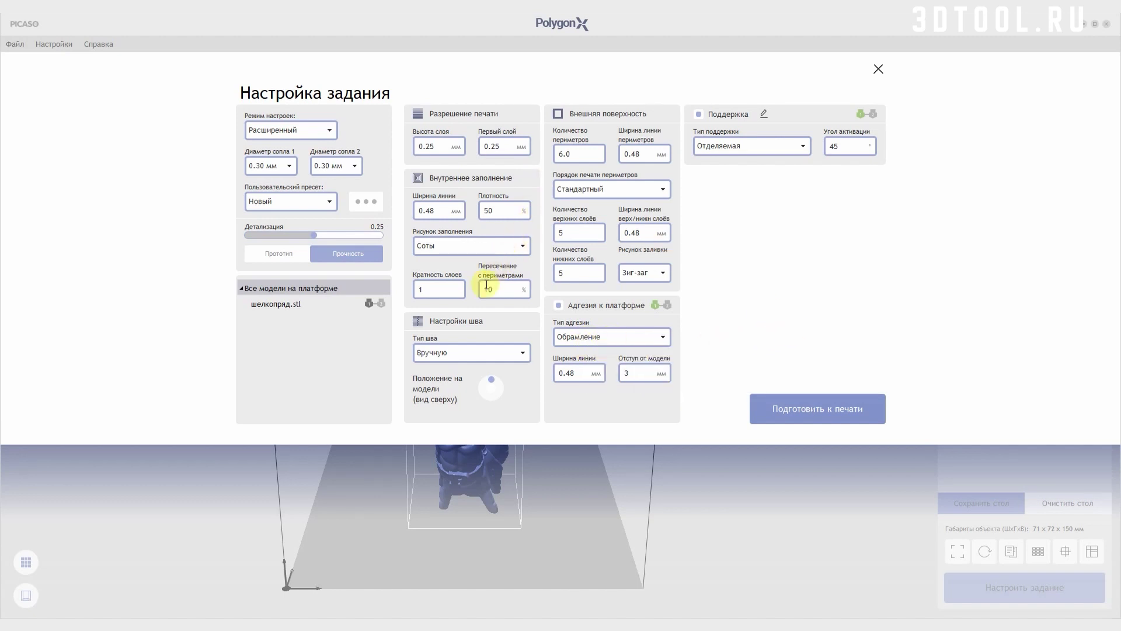
Look through the available infill patterns under «Рисунок заполнения» and leave the current choice in place
mouse_move(492, 345)
left_click(477, 248)
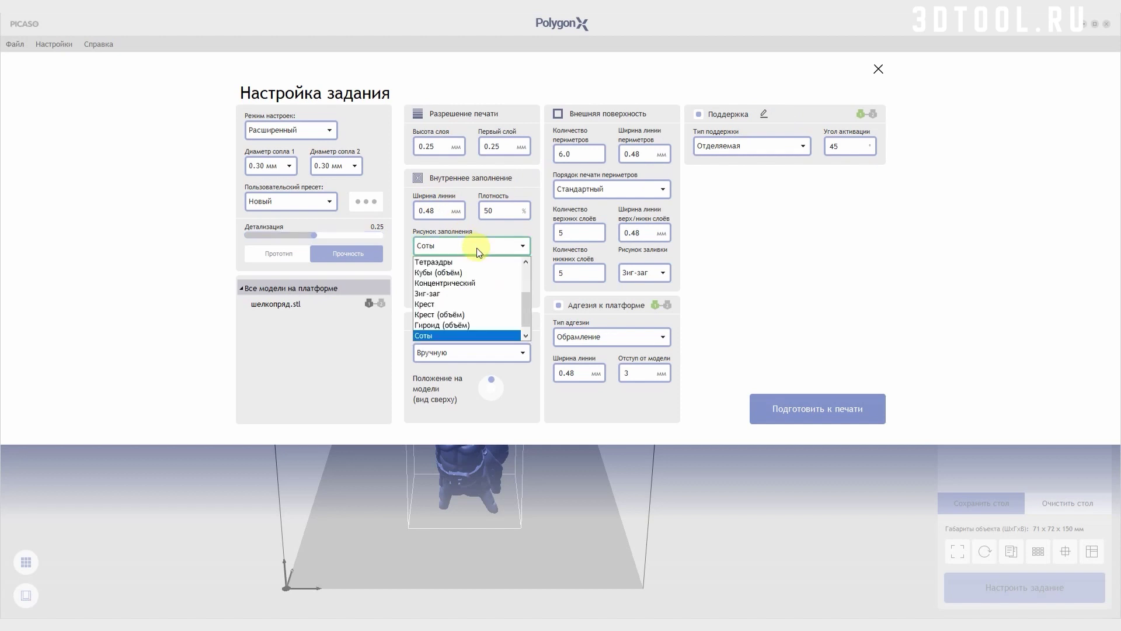
scroll(476, 300, "up", 2)
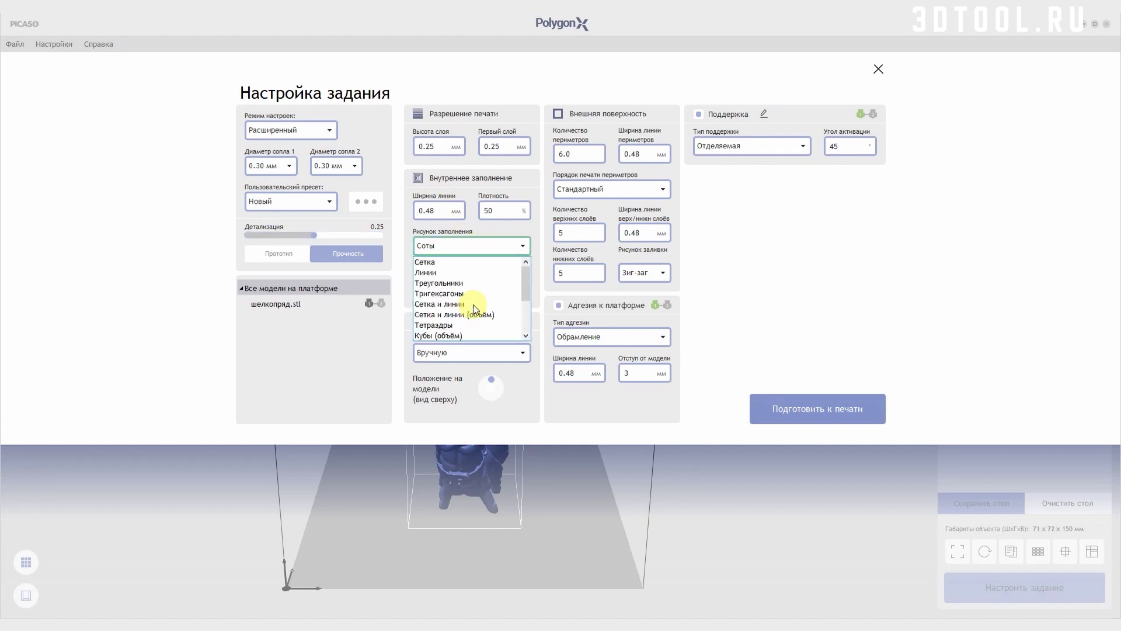
scroll(473, 303, "down", 2)
left_click(763, 236)
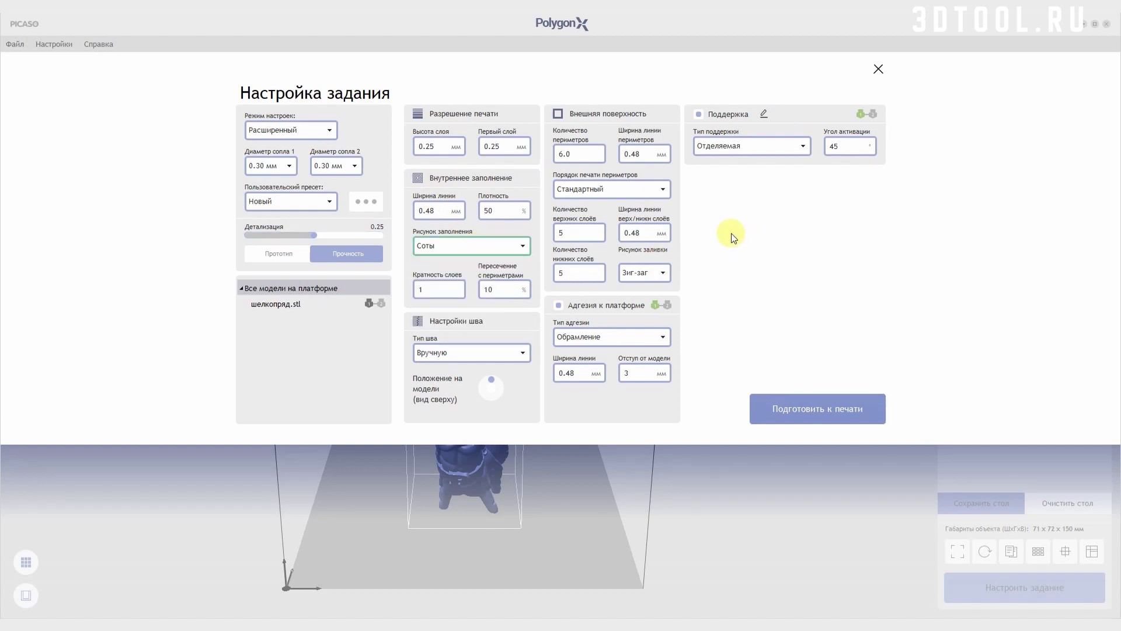
Change the settings mode to «Профессиональный» and review the «Поддержка», «Интерфейсные слои» and «Прочее» settings
left_click(281, 131)
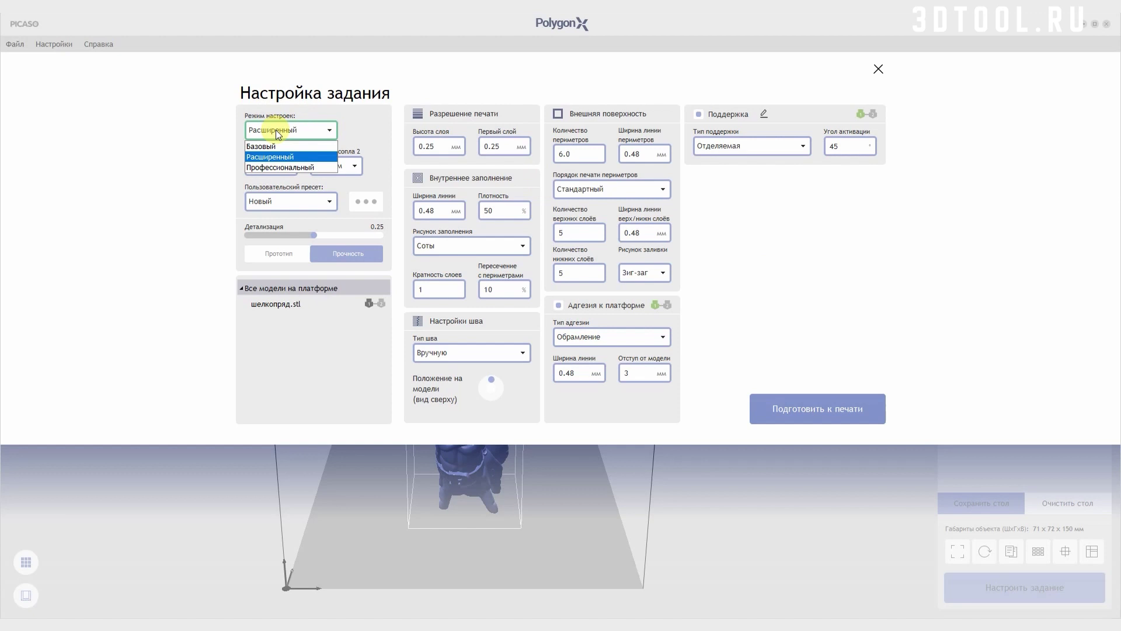
left_click(289, 167)
mouse_move(423, 343)
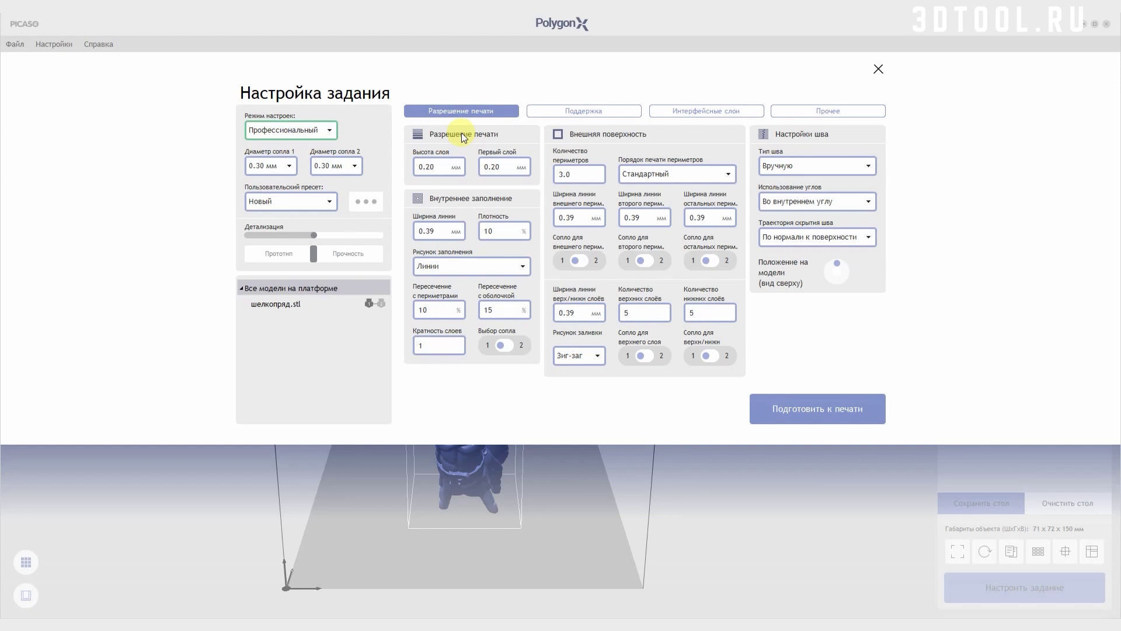
left_click(595, 111)
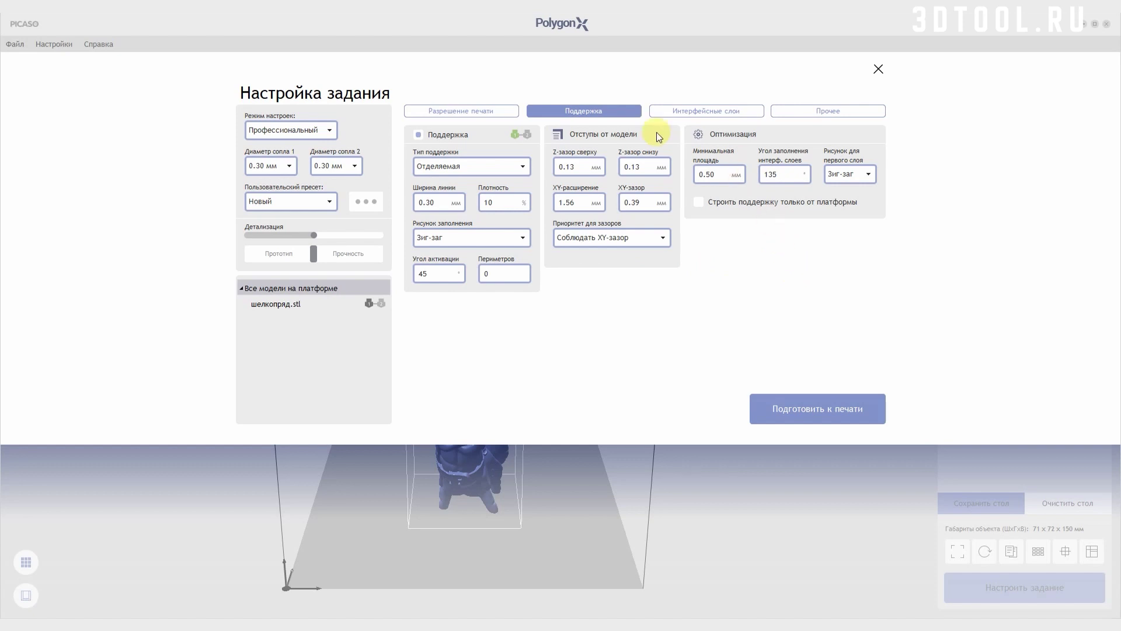
left_click(682, 111)
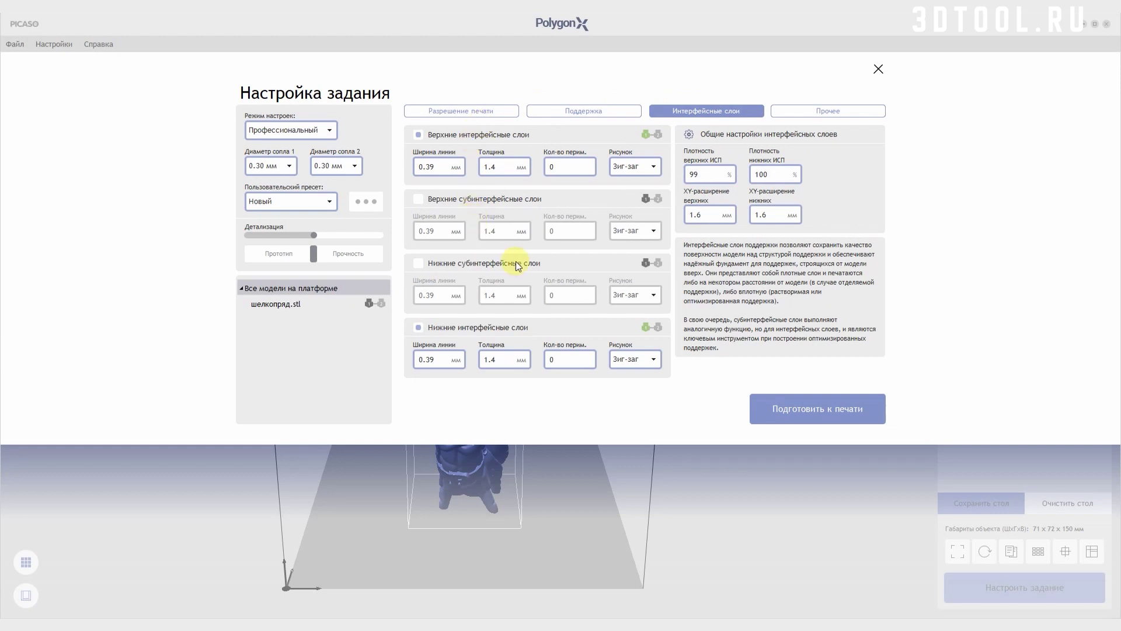
left_click(822, 111)
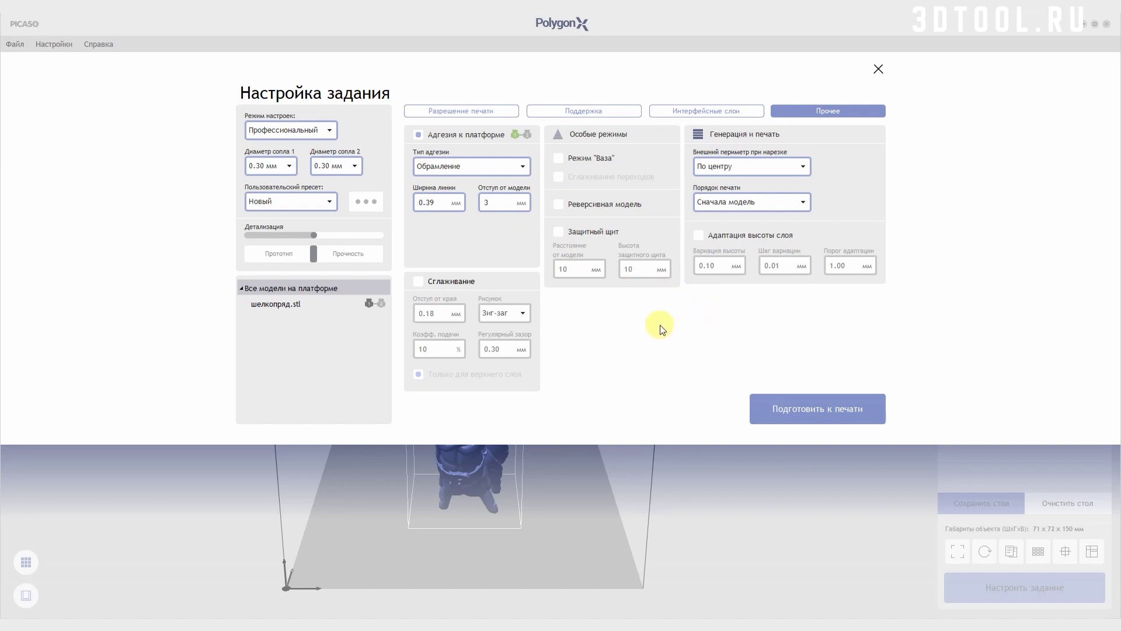
Look over the adhesion types, and try the «Режим "Ваза"» and «Сглаживание» options, switching both back off
left_click(483, 170)
left_click(480, 167)
left_click(561, 158)
left_click(559, 160)
mouse_move(565, 231)
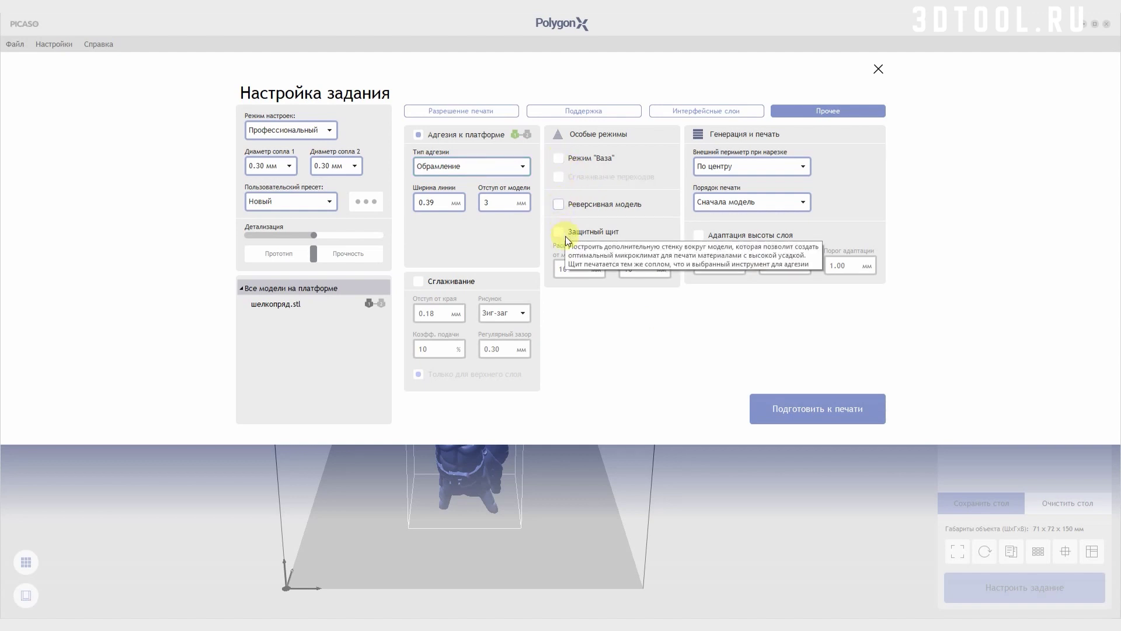
left_click(434, 279)
left_click(434, 280)
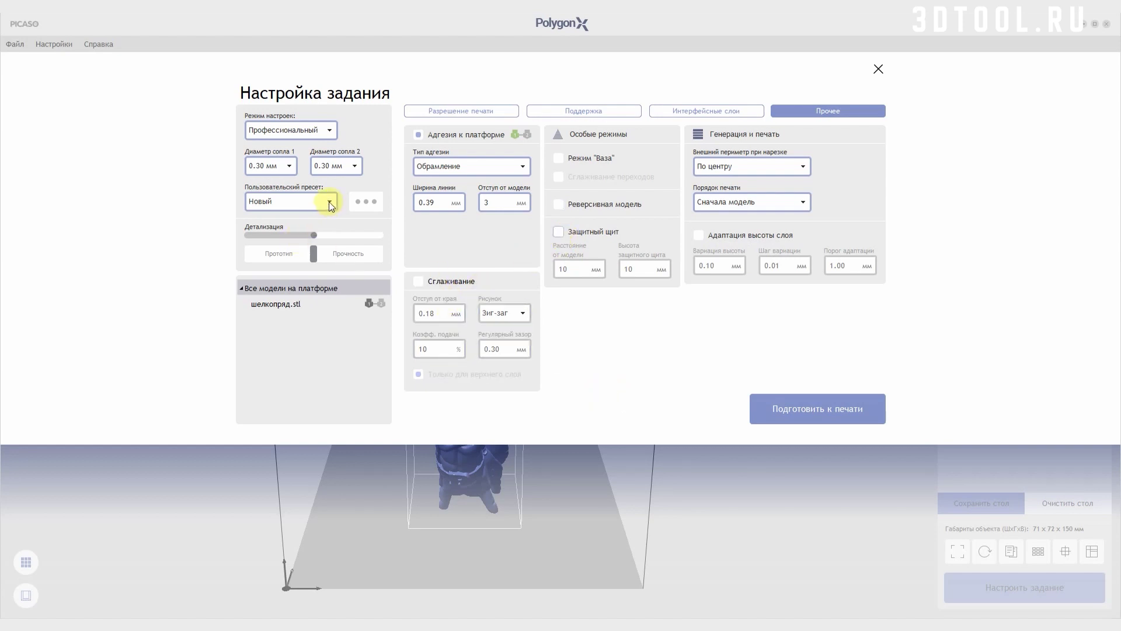
Open the import of a user preset from a file and cancel it
left_click(366, 201)
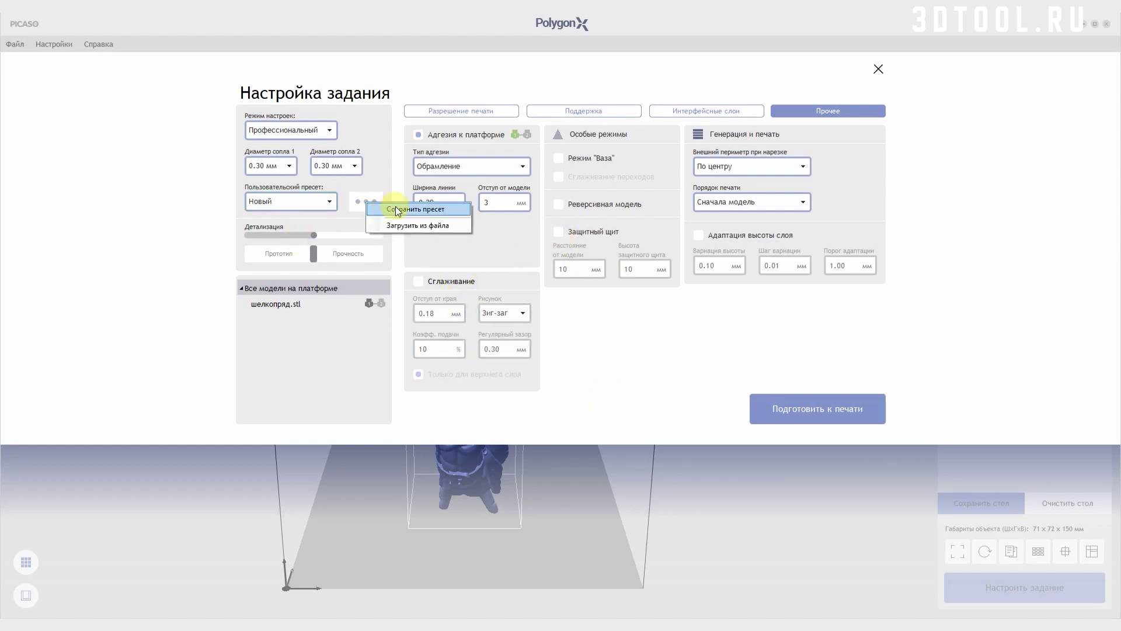
left_click(402, 223)
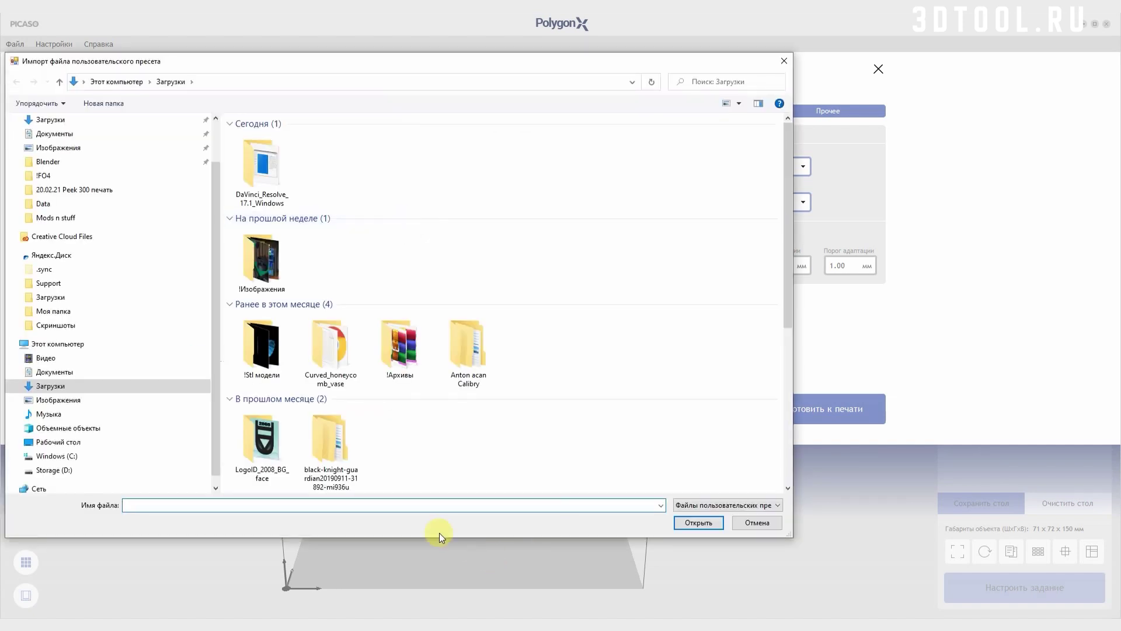
left_click(752, 526)
View the individual settings of шелкопряд.stl, close the job settings, and make one copy of the model on the platform
left_click(333, 324)
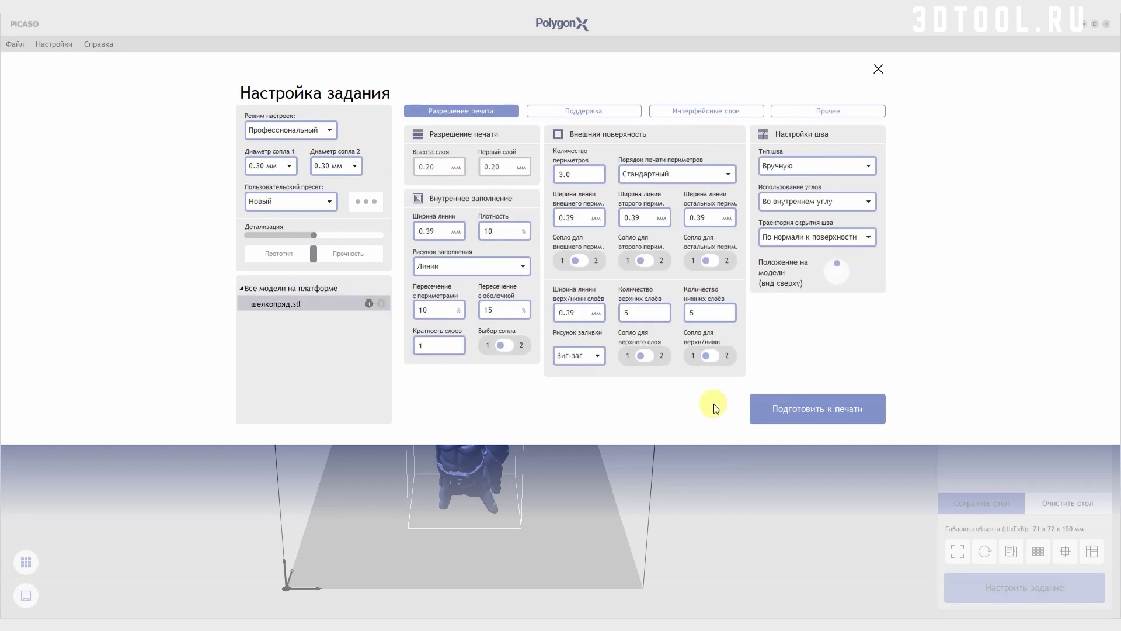
left_click(878, 68)
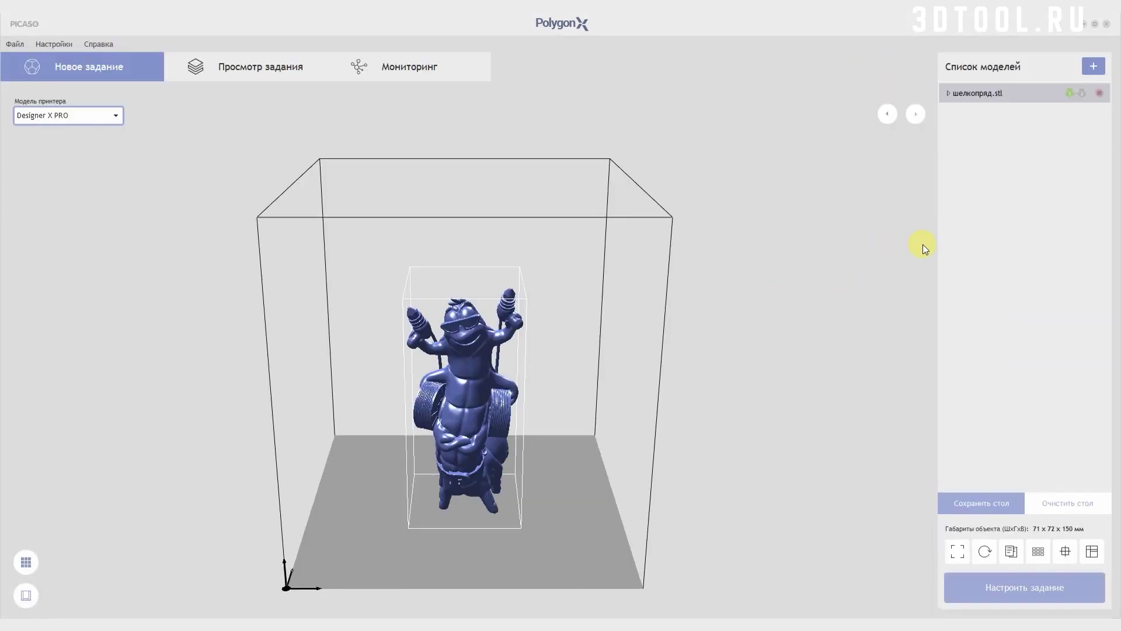
right_click(986, 98)
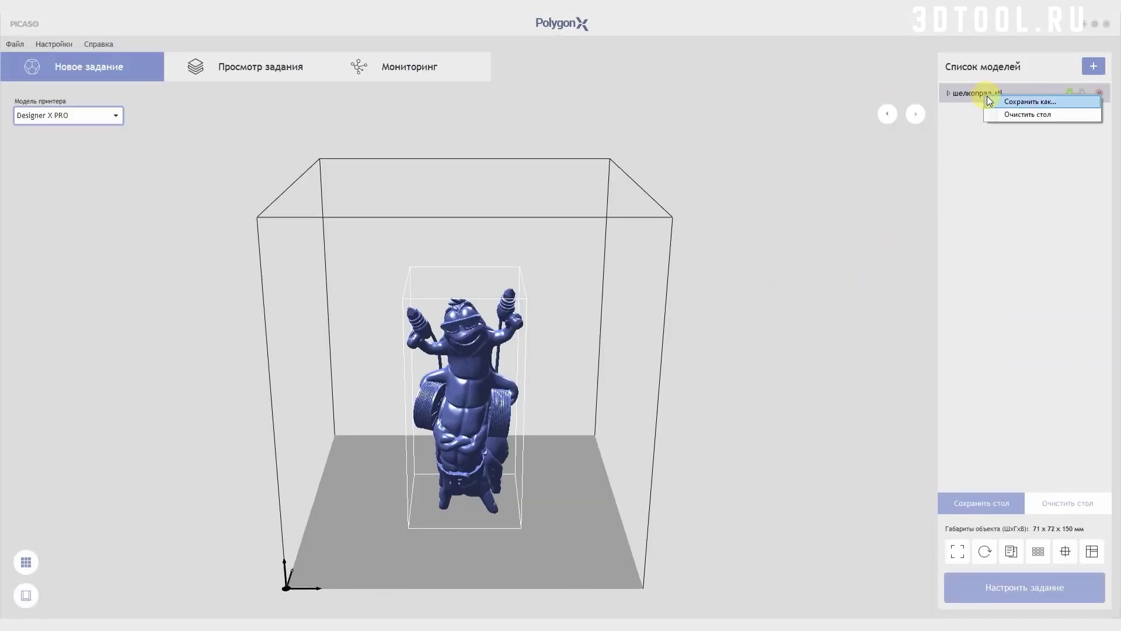
left_click(1011, 553)
left_click(666, 147)
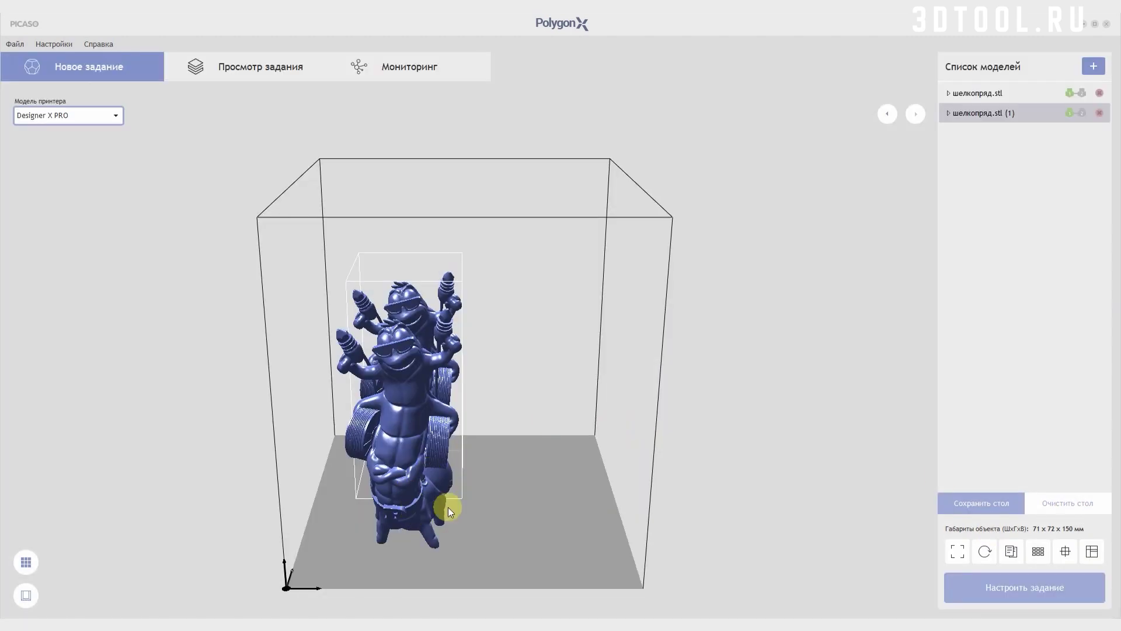
Reopen the job settings, select шелкопряд.stl and apply the «Прочность» profile to all models
left_click(448, 298)
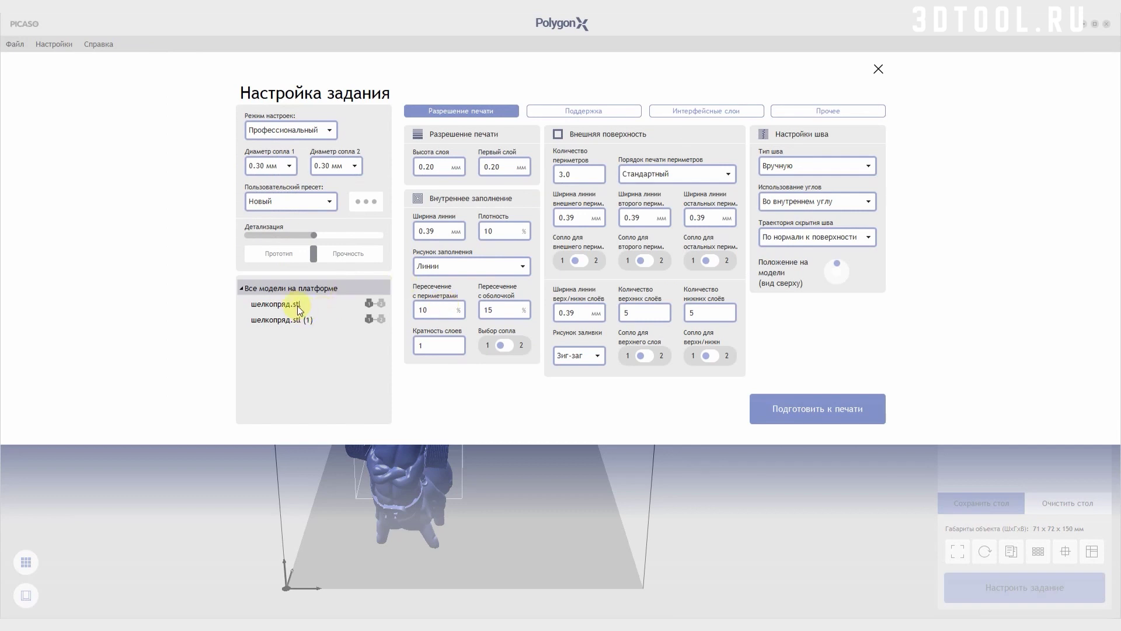
left_click(296, 304)
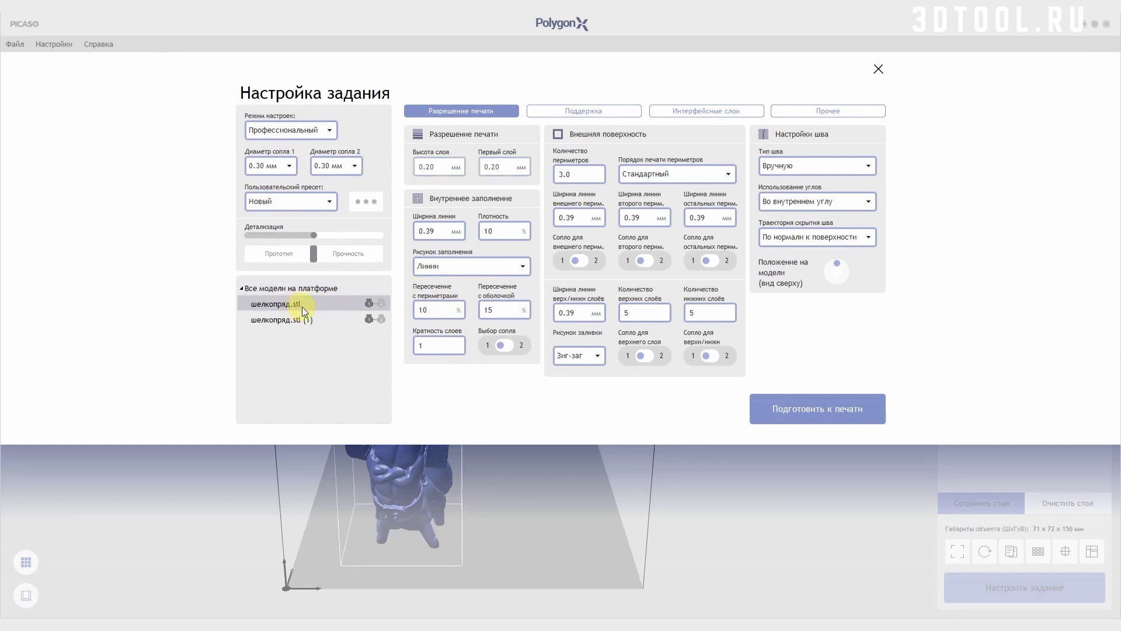
left_click(349, 253)
left_click(611, 365)
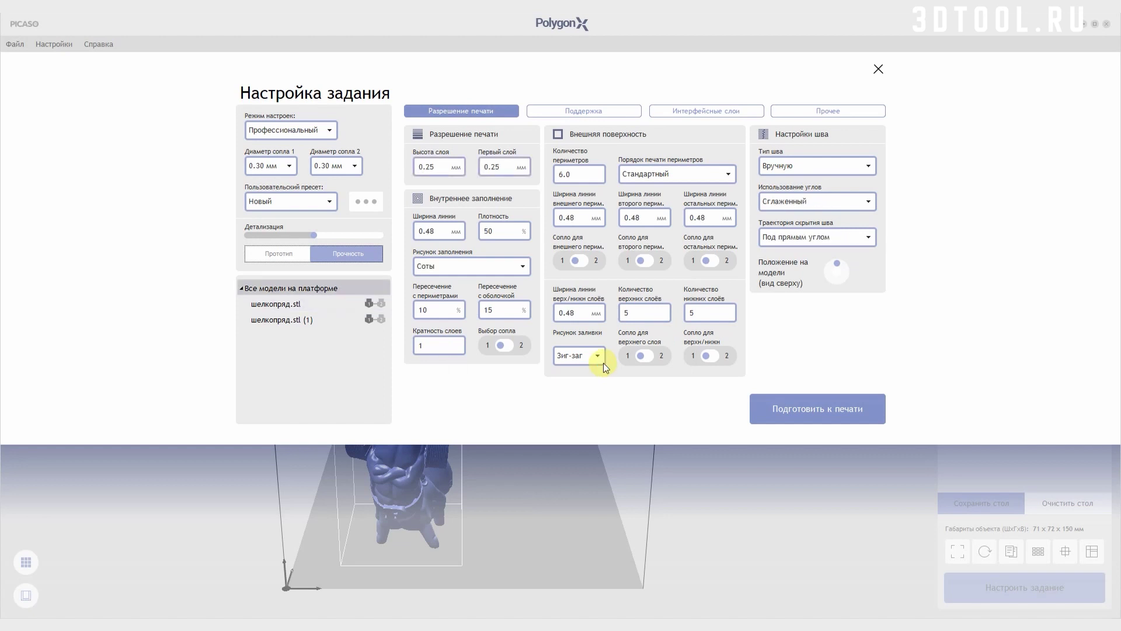
left_click(310, 304)
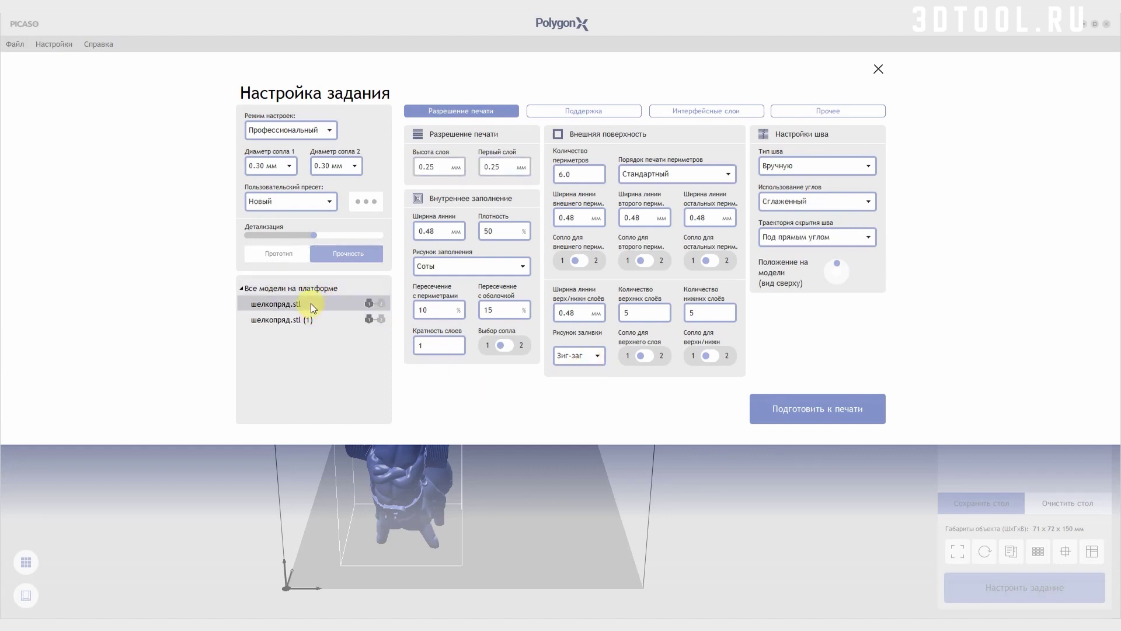
Select шелкопряд.stl (1), apply the «Прототип» profile to all models, and close the job settings
left_click(308, 320)
left_click(282, 254)
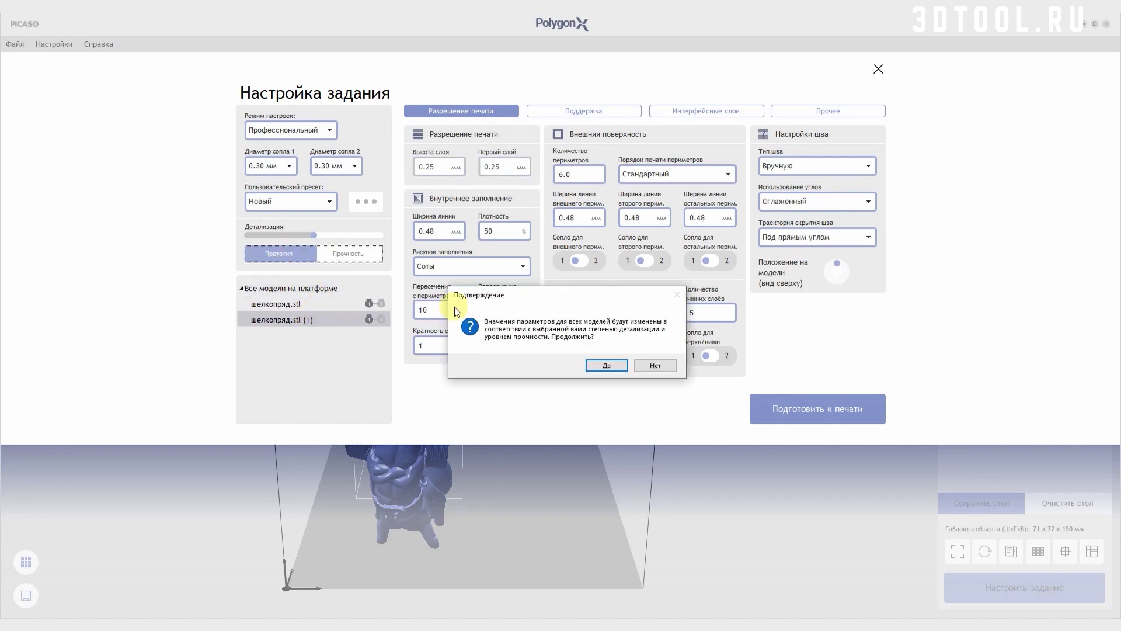
left_click(591, 362)
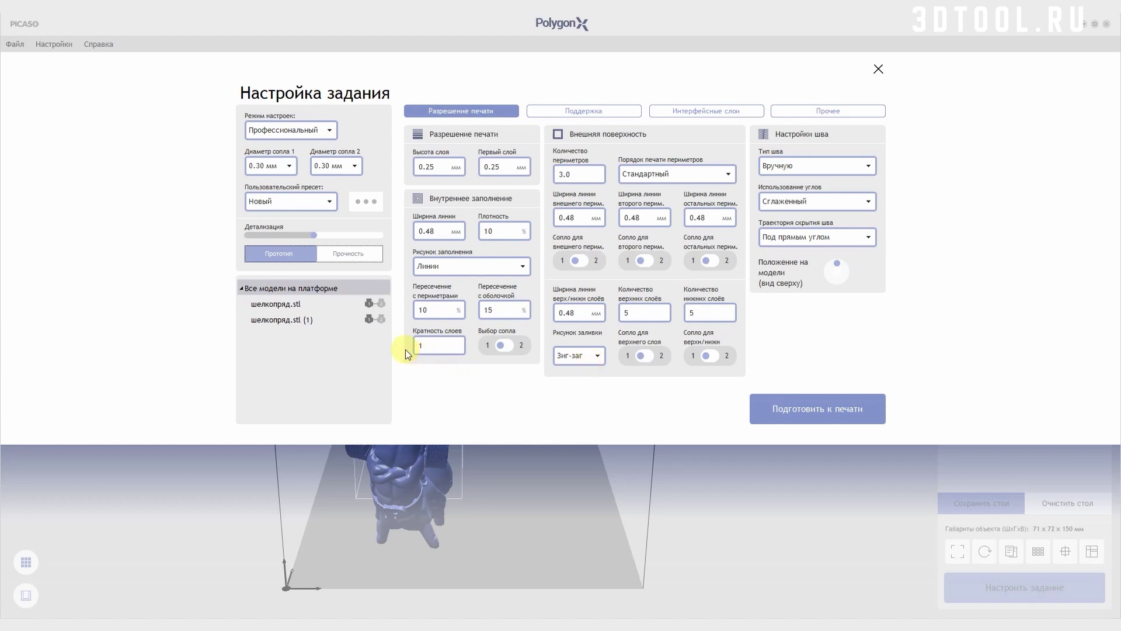
left_click(334, 321)
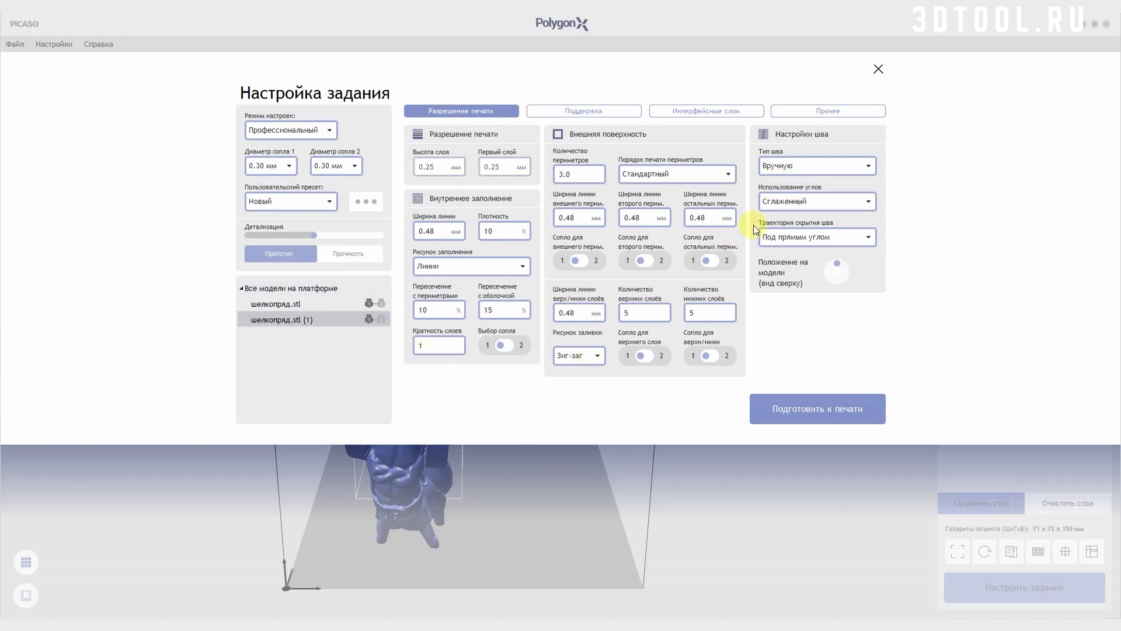
left_click(877, 69)
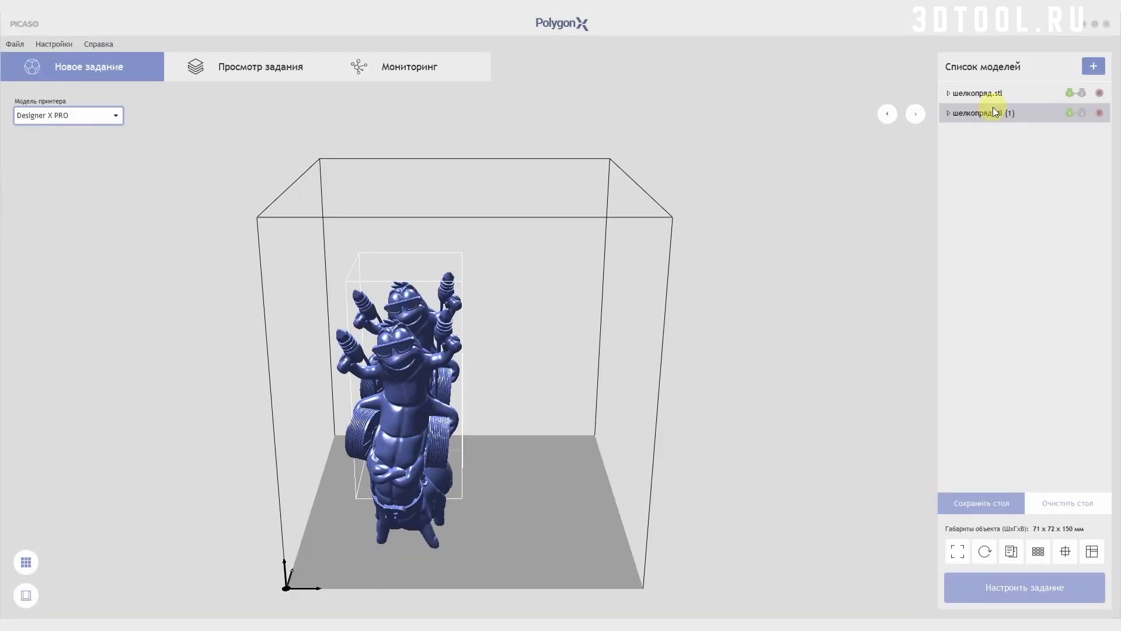
Expand шелкопряд.stl (1) in the model list, try assigning it to the second nozzle, and return it to the first
left_click(949, 113)
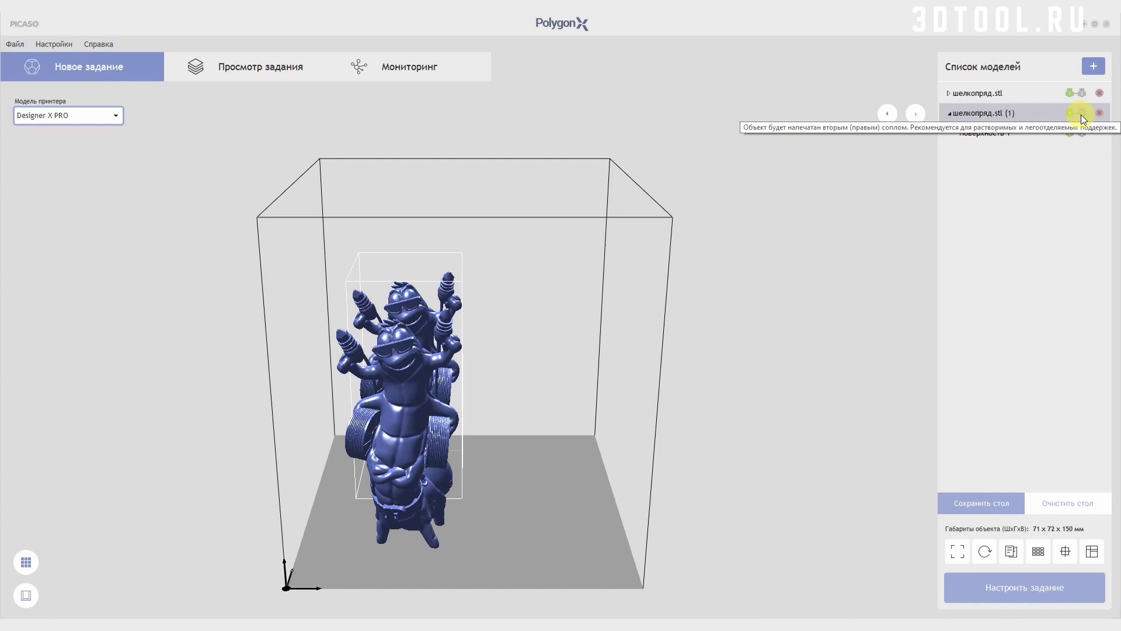
left_click(1081, 115)
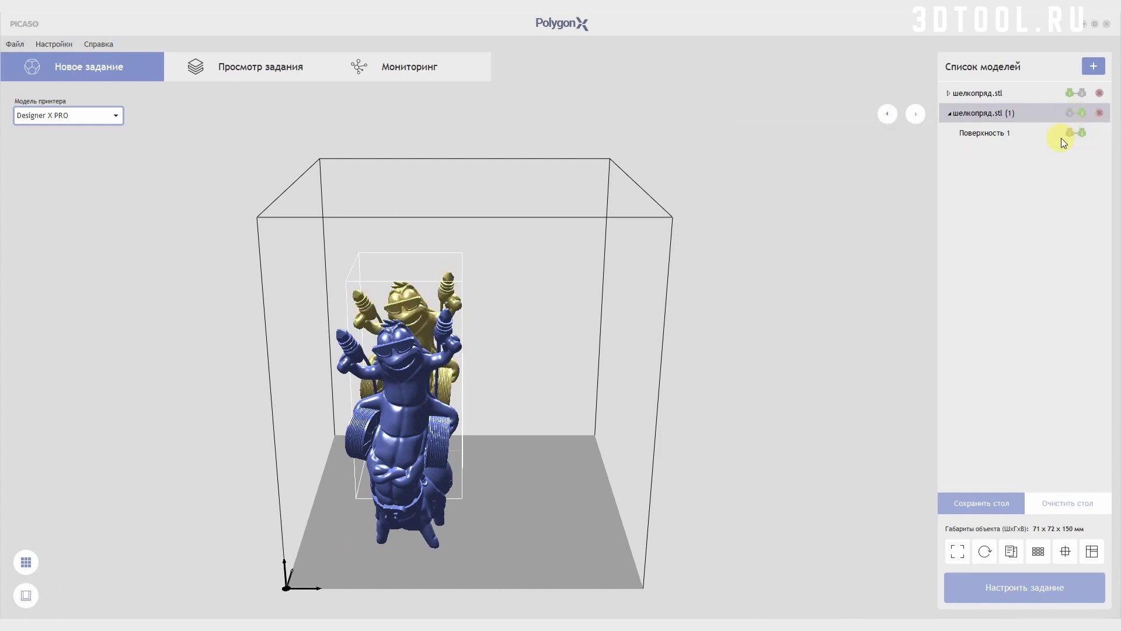
left_click(1067, 134)
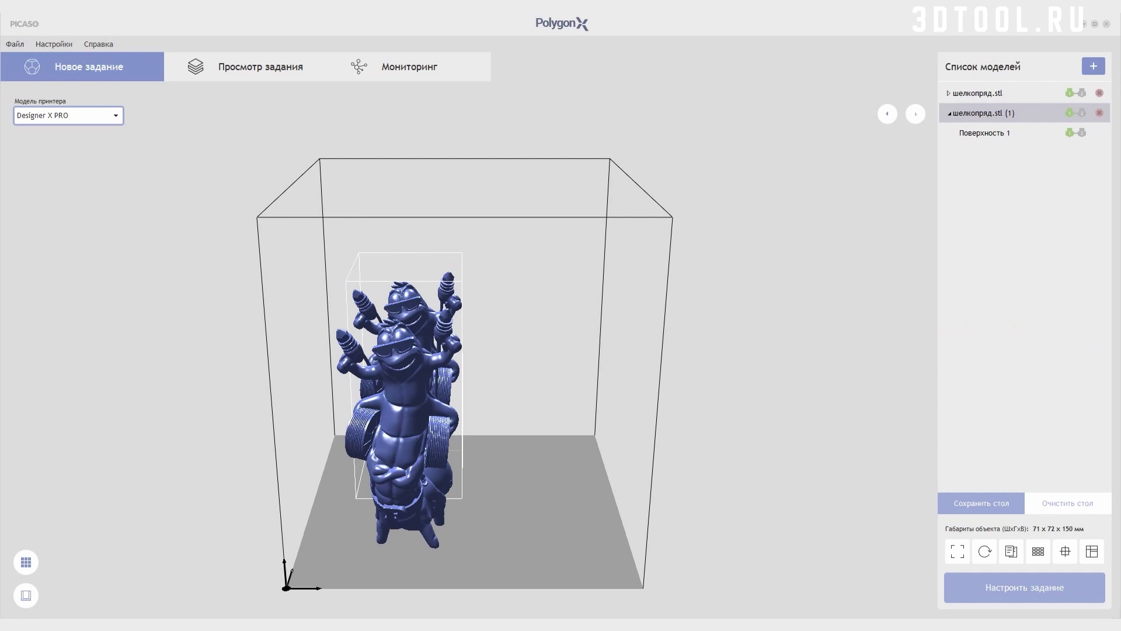
left_click_drag(637, 420, 610, 426)
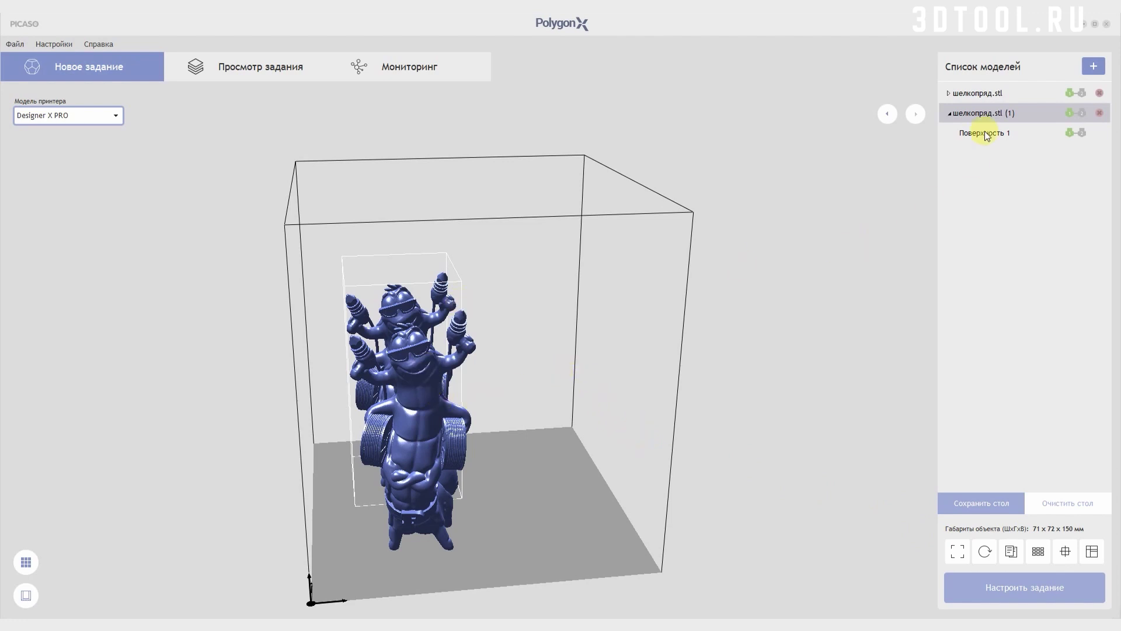
Delete the copy шелкопряд.stl (1) and centre the remaining model on the platform
left_click(1099, 113)
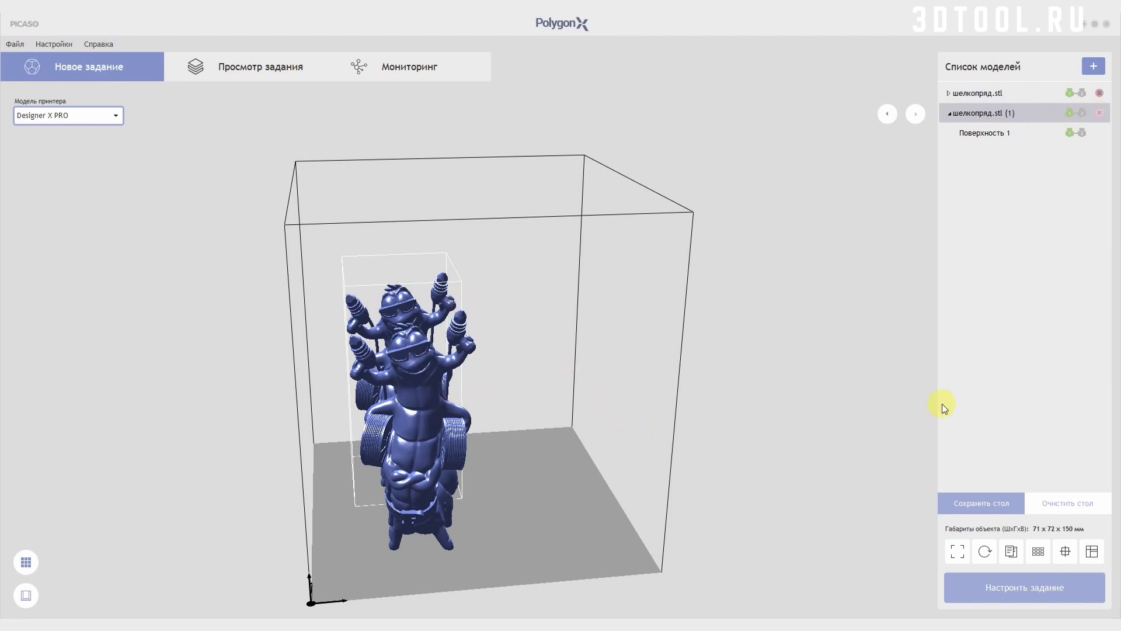
left_click(1065, 550)
mouse_move(565, 449)
left_mouse_down()
mouse_move(513, 430)
mouse_move(558, 460)
left_mouse_up()
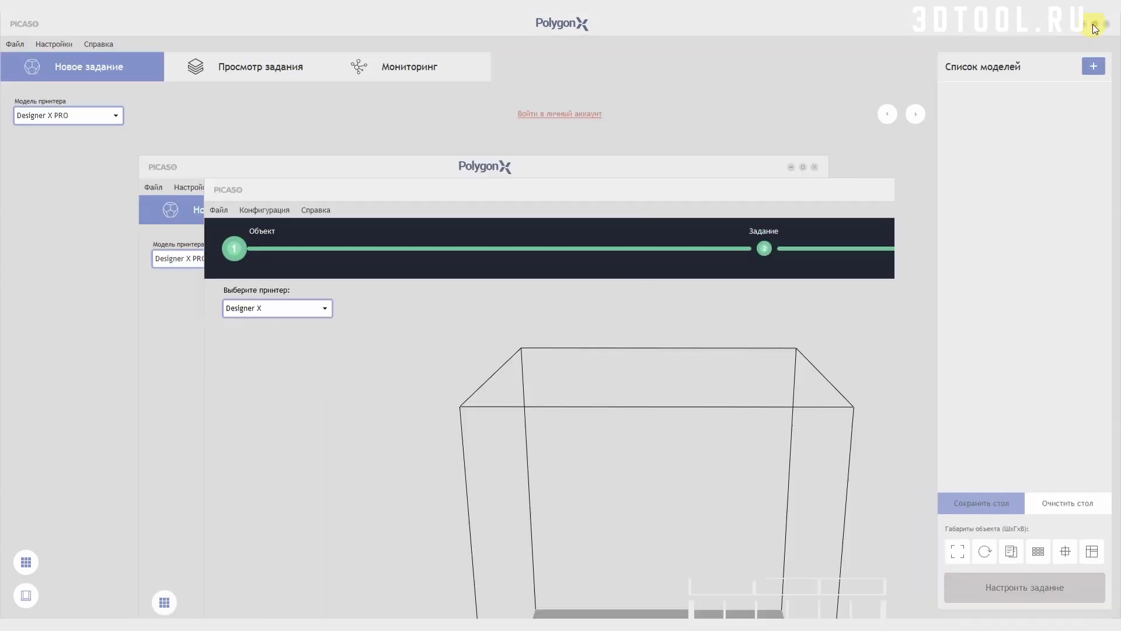
Minimize the main Polygon X window to bring up the PICASO 3D news page about Polygon X in the browser
left_click(1100, 26)
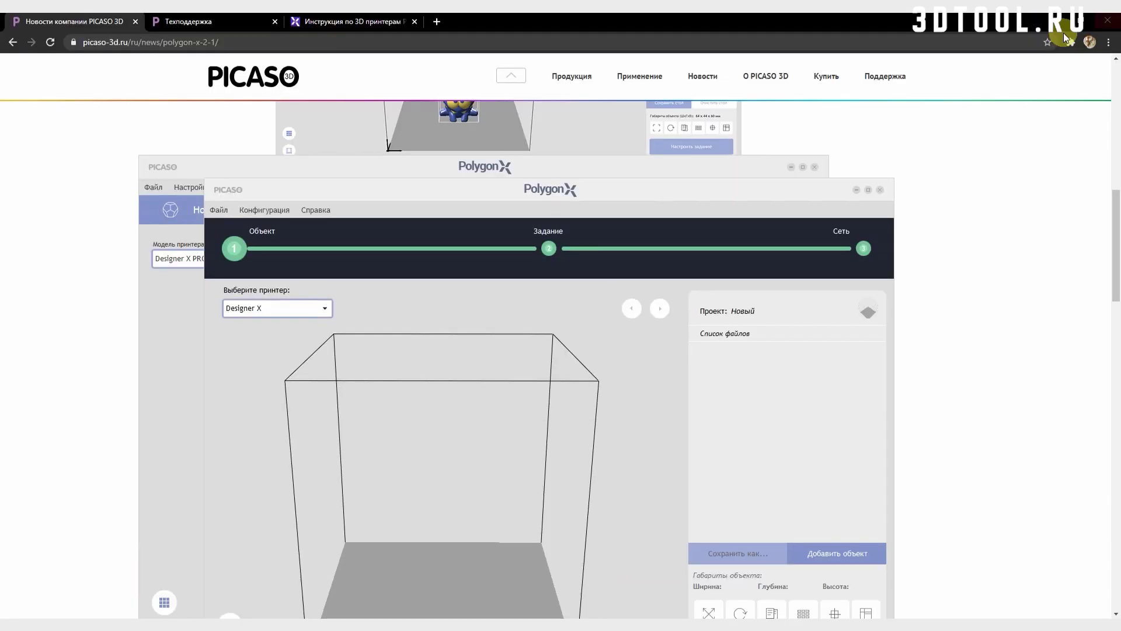